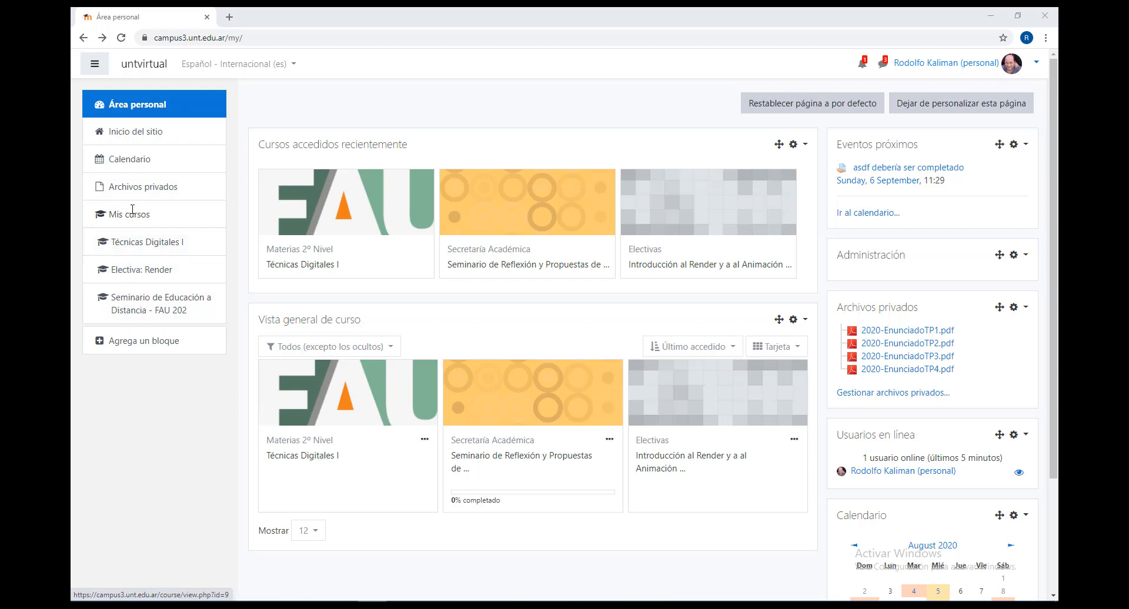
- Open the Archivos privados page to view the private files
click(135, 244)
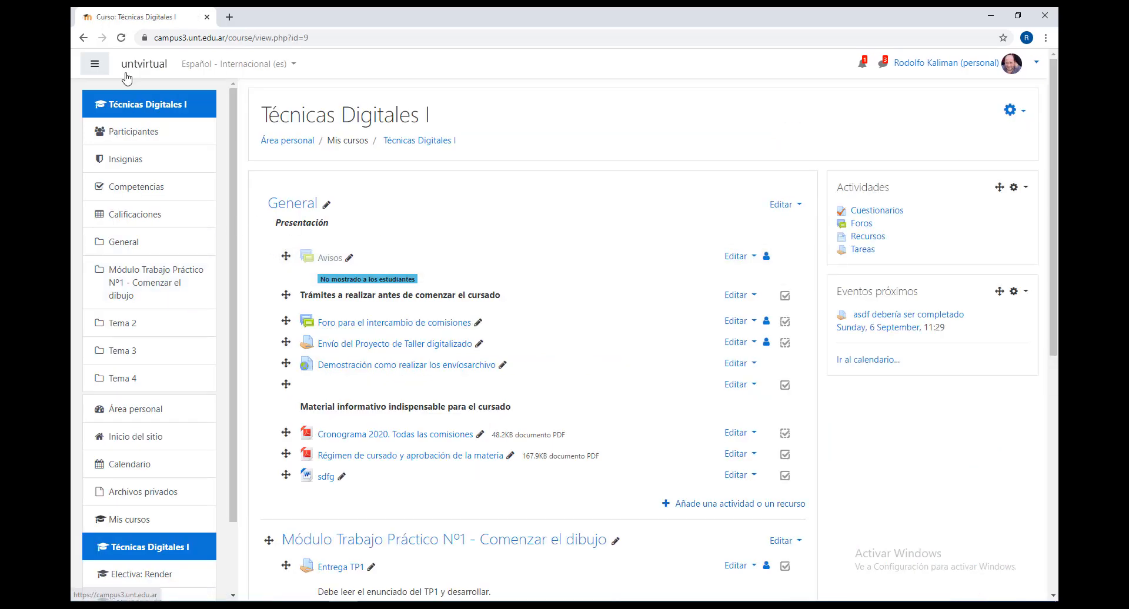
click(82, 37)
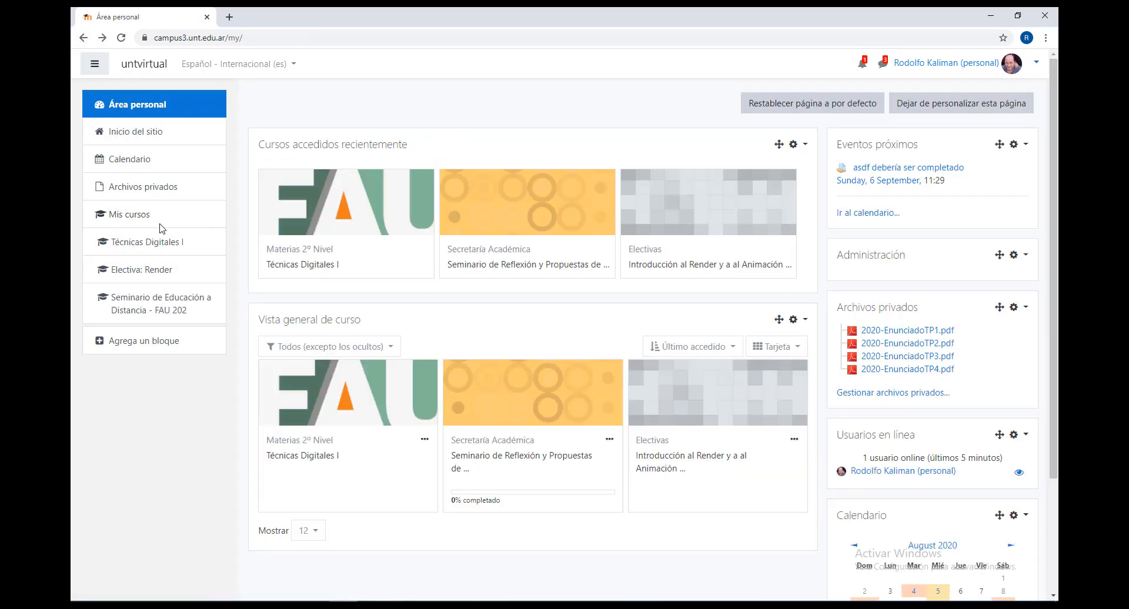
click(139, 191)
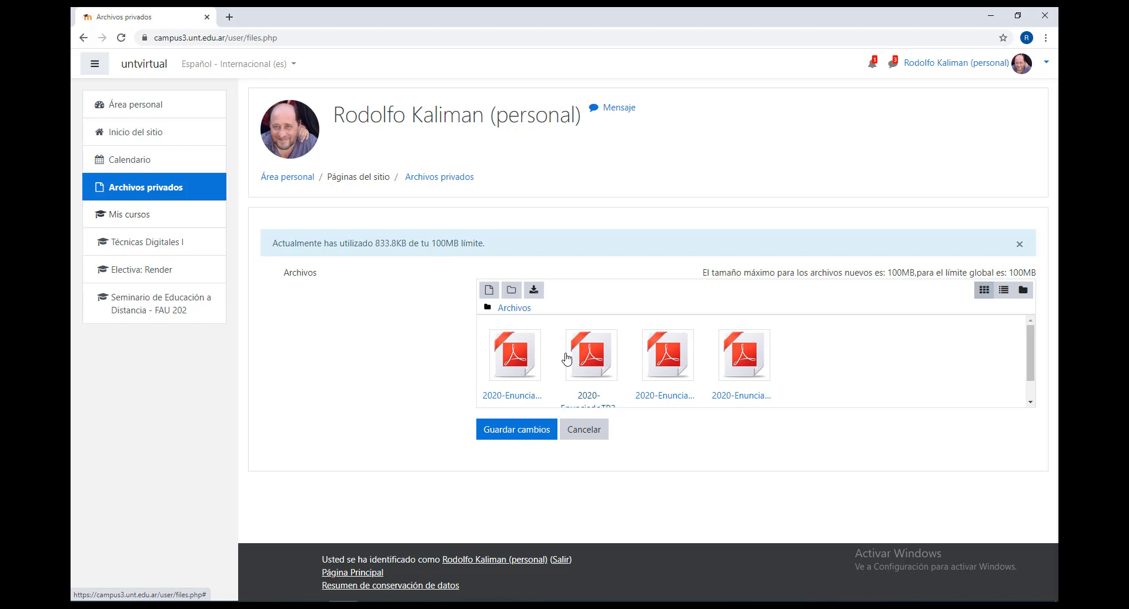
- Open the user profile for editing and view the Imagen del usuario upload section
click(979, 66)
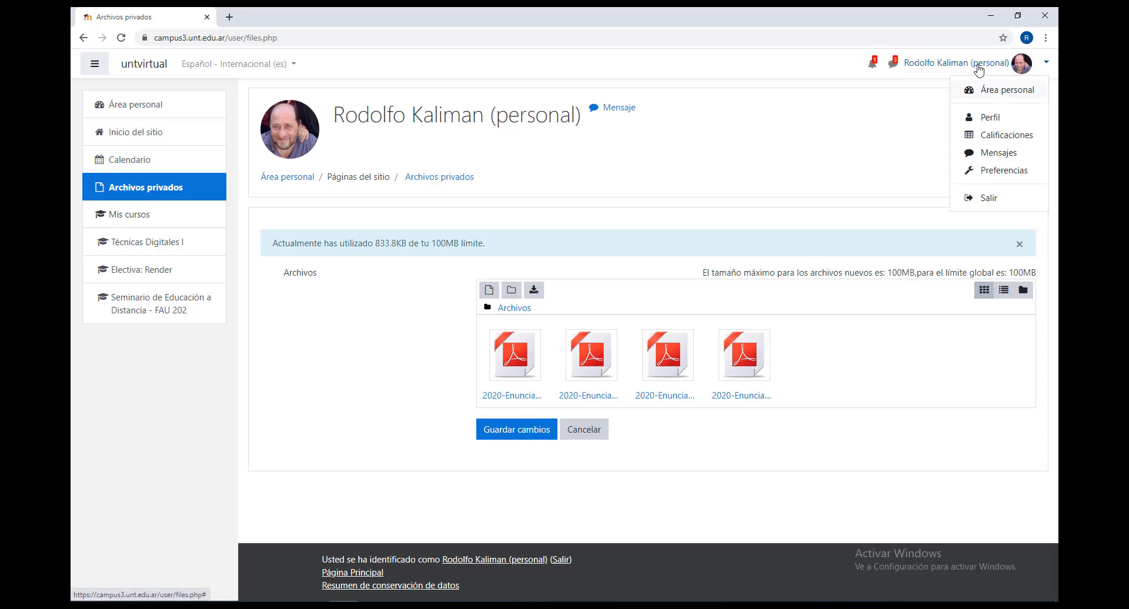
click(986, 118)
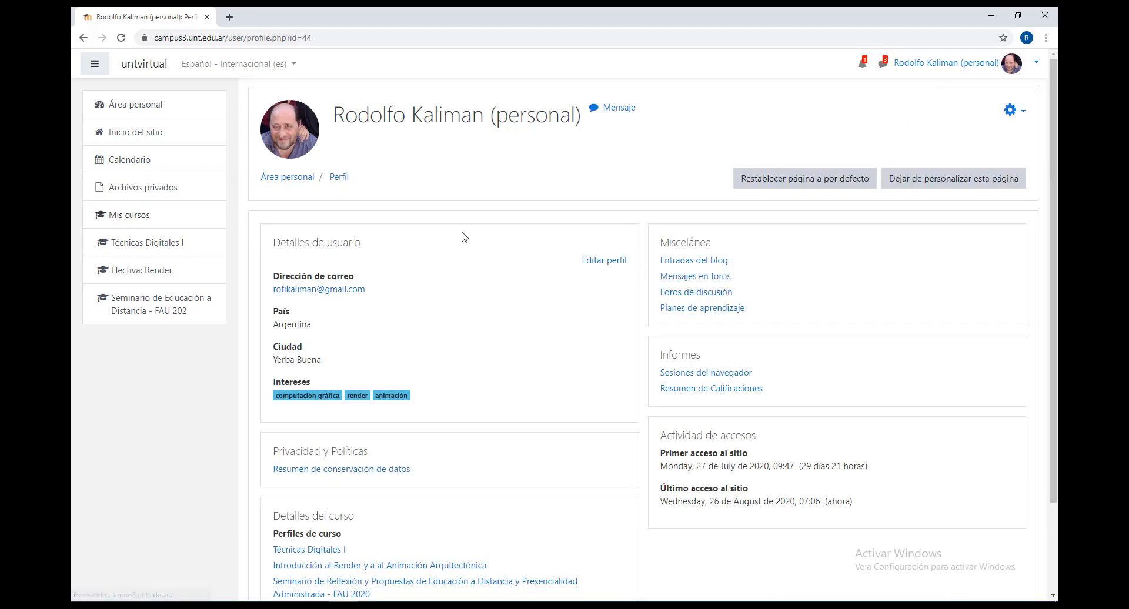
click(604, 261)
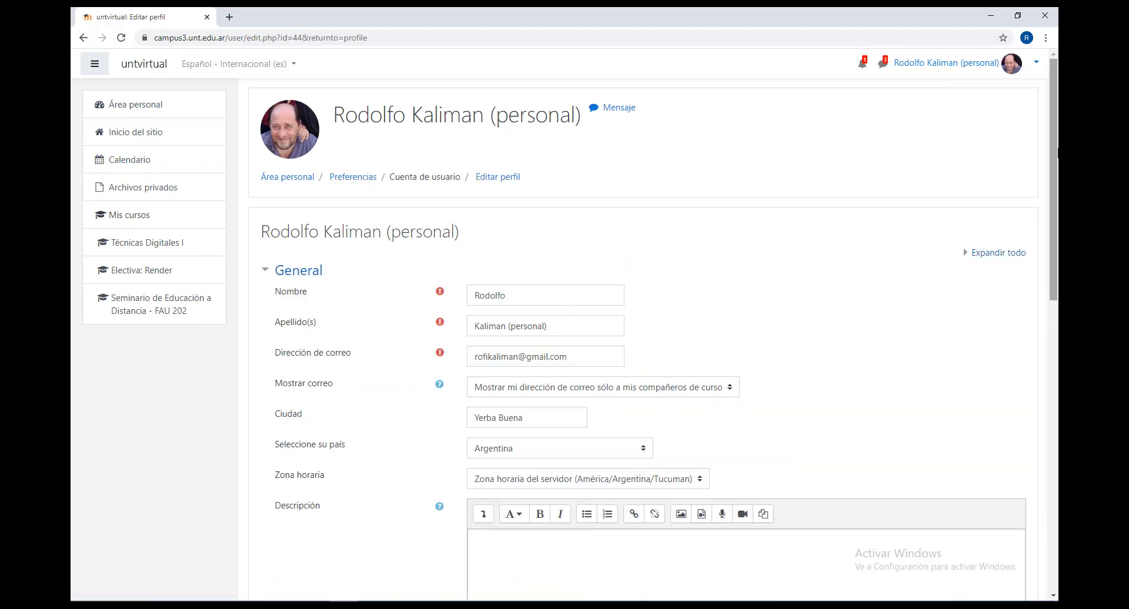
scroll(1041, 311, down, 9)
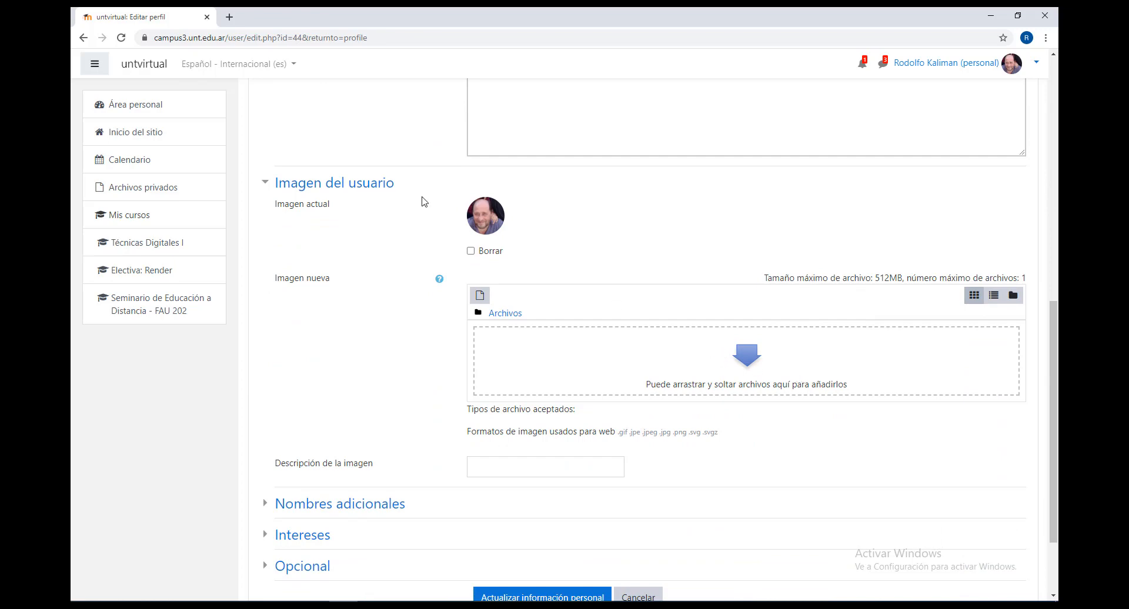
- Open the settings of the Técnicas Digitales I course and view the Archivos del resumen del curso area
click(149, 66)
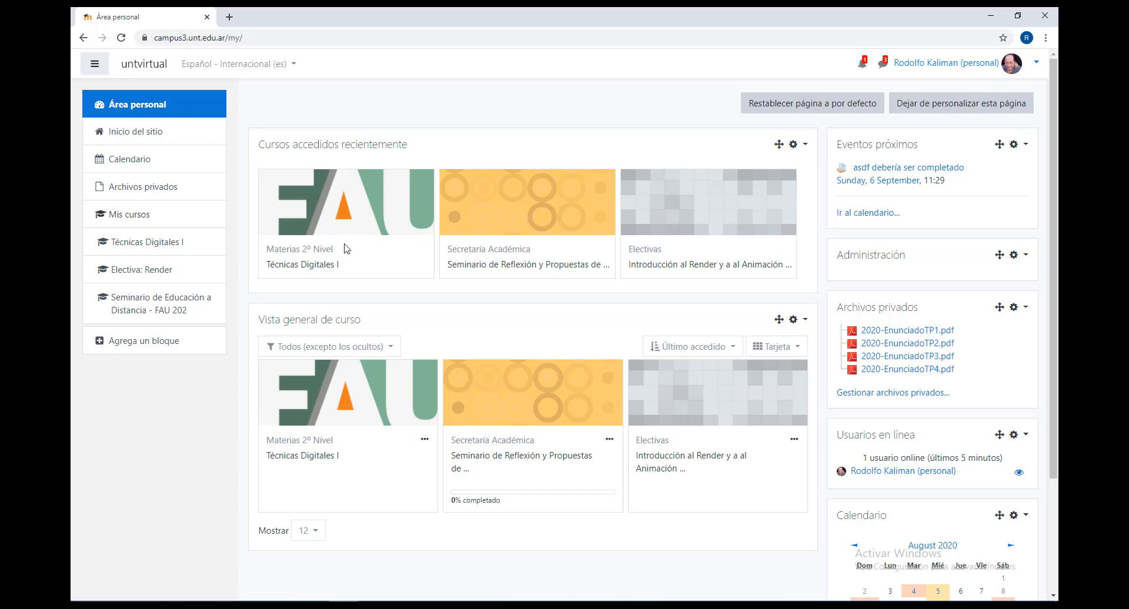
click(299, 265)
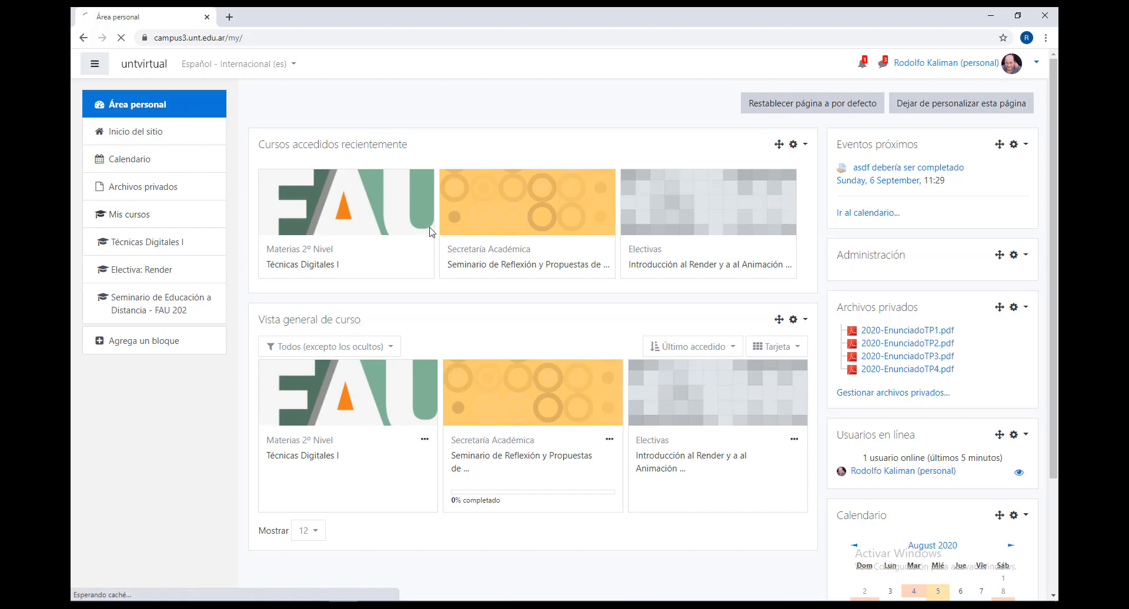
click(1010, 111)
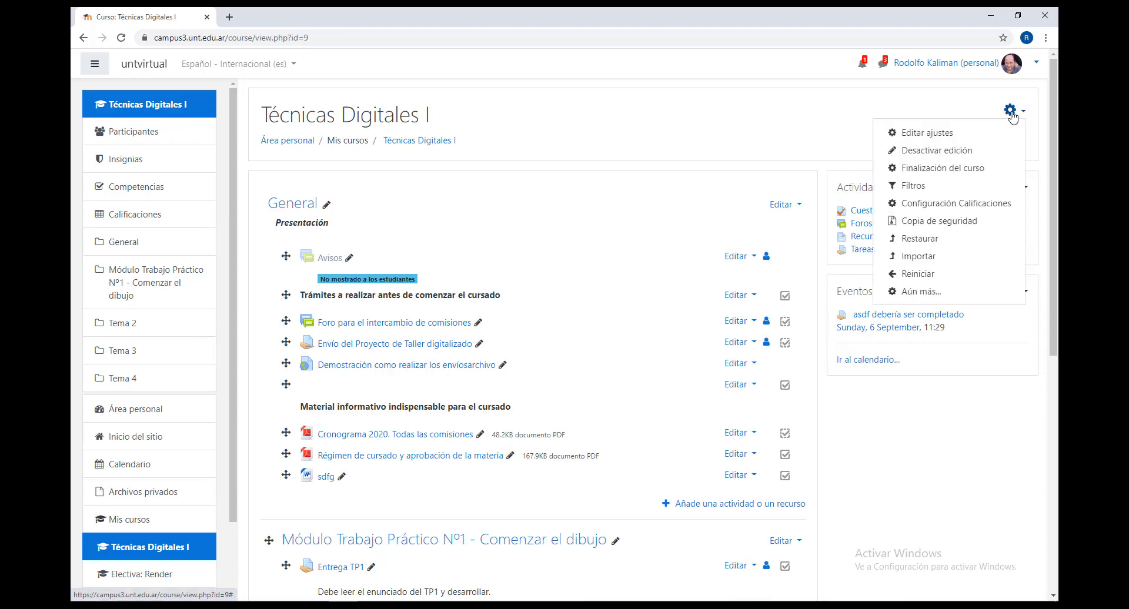
click(925, 136)
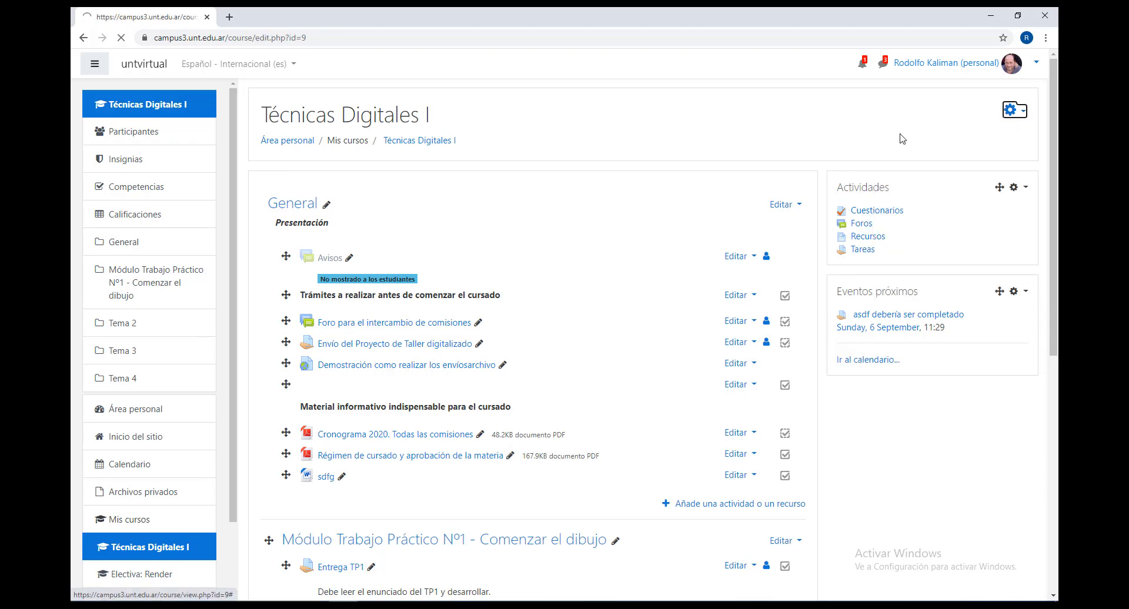
scroll(680, 268, down, 4)
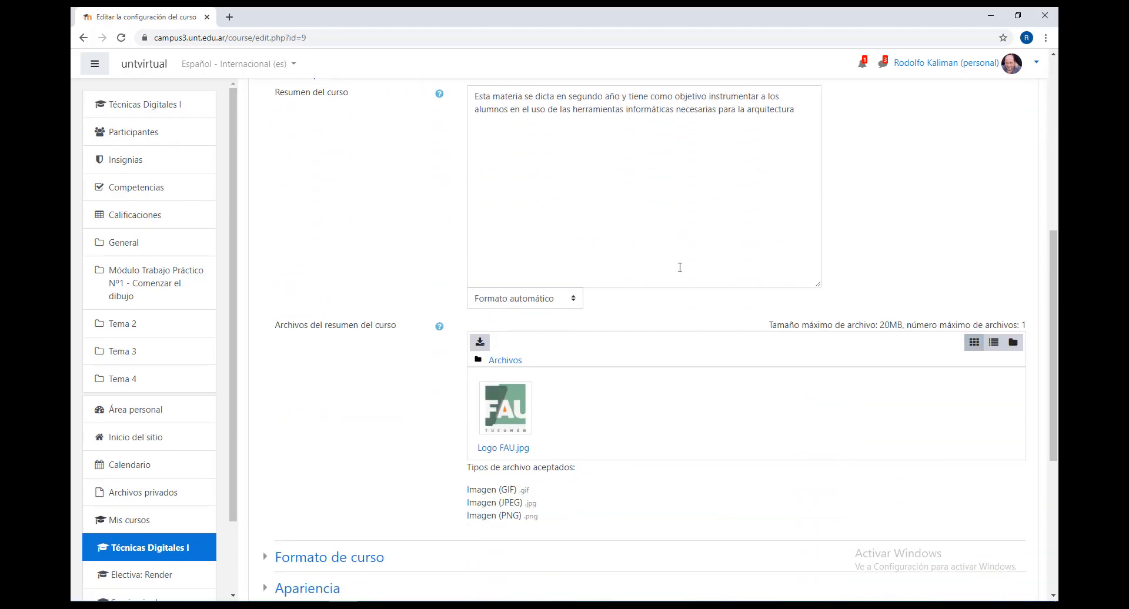
scroll(677, 266, down, 1)
scroll(679, 271, down, 1)
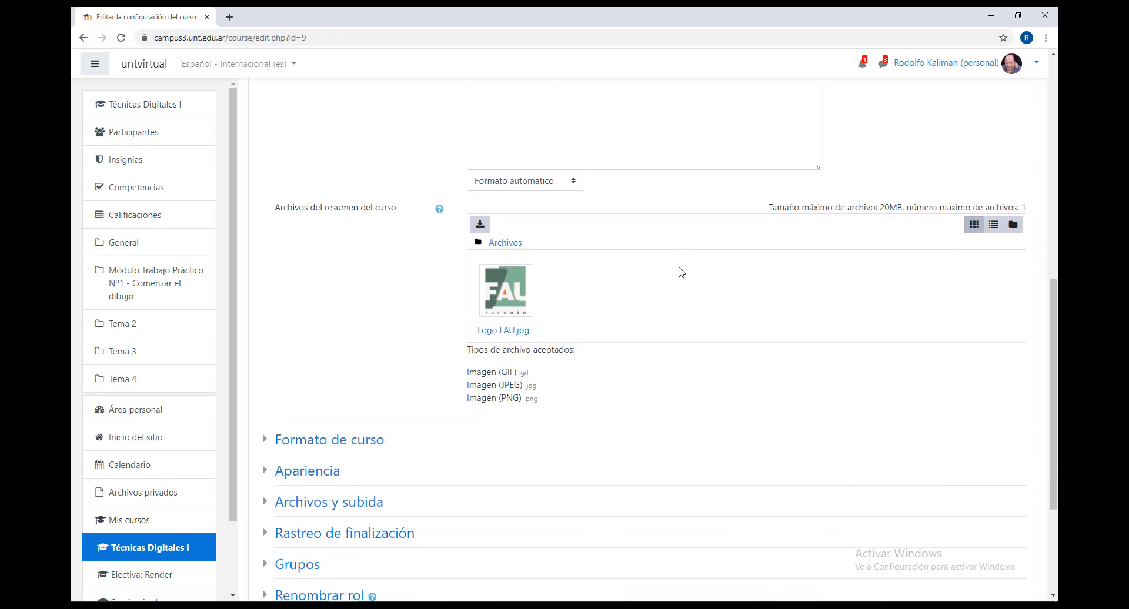
scroll(679, 268, down, 1)
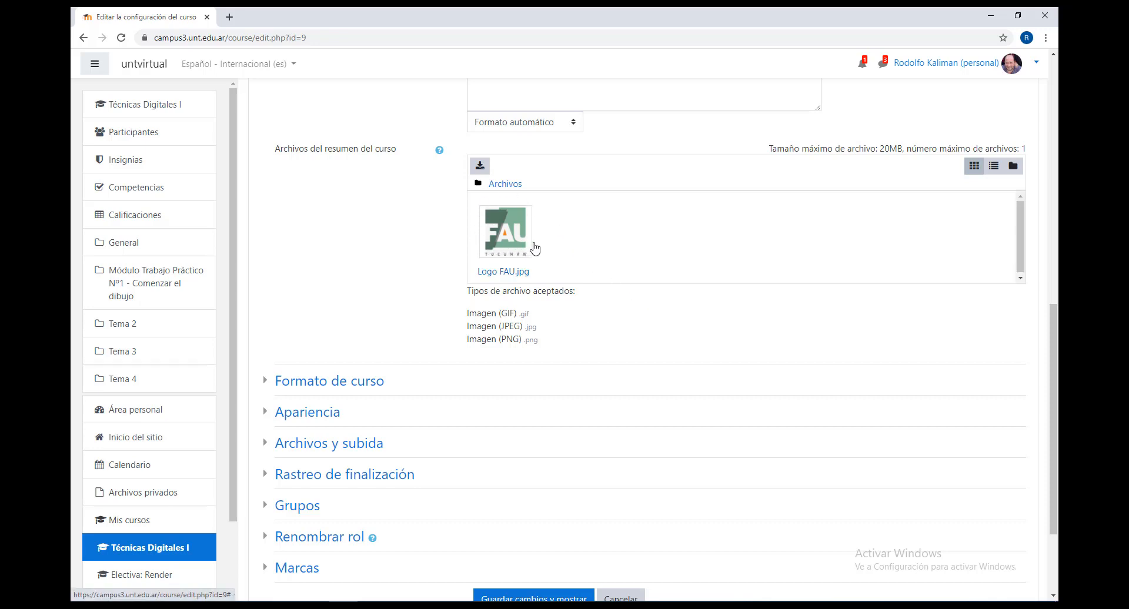
- Open the settings of the course resource "Cronograma 2020. Todas las comisiones" at its Seleccionar archivos area
click(157, 106)
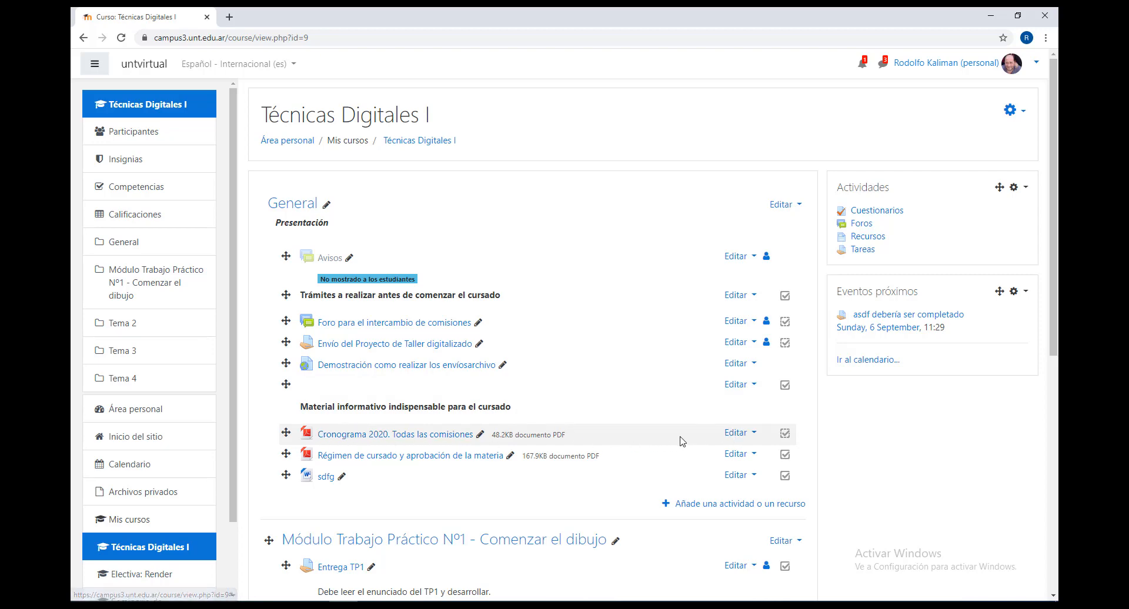
click(735, 434)
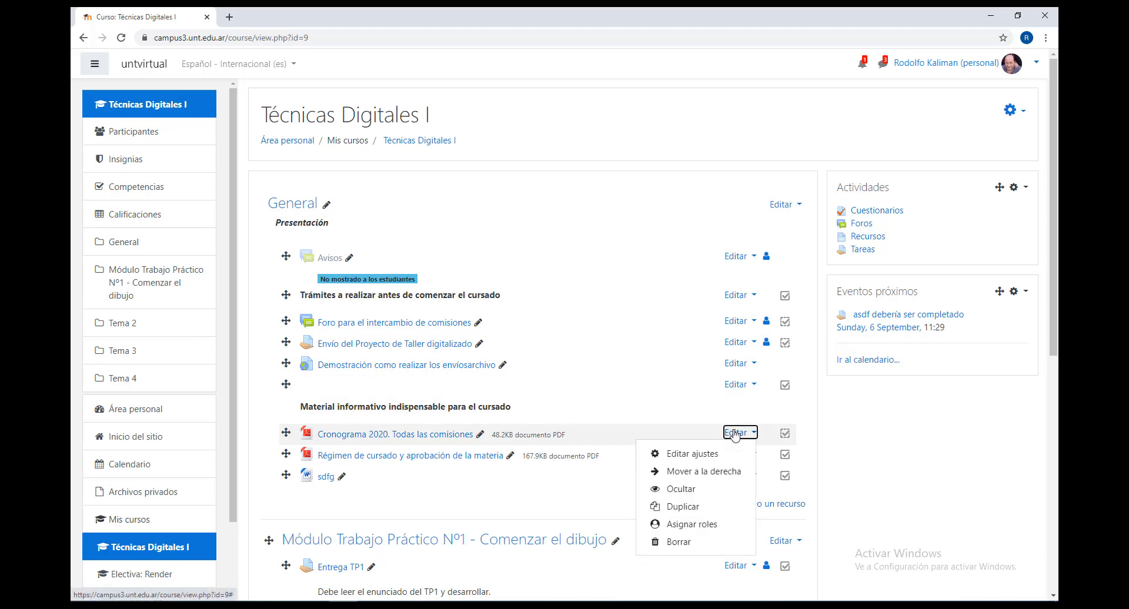
click(676, 454)
scroll(647, 421, down, 3)
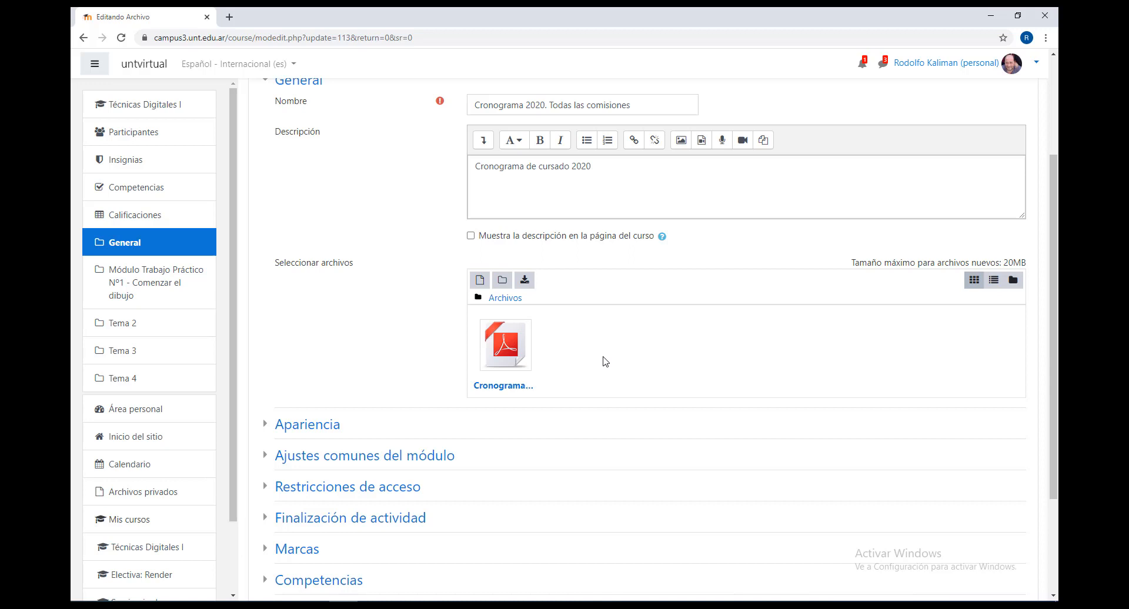
- Open the resource's file picker and browse Archivos locales, checking the Técnicas Digitales I course summary and Cronograma 2020 folders
click(479, 282)
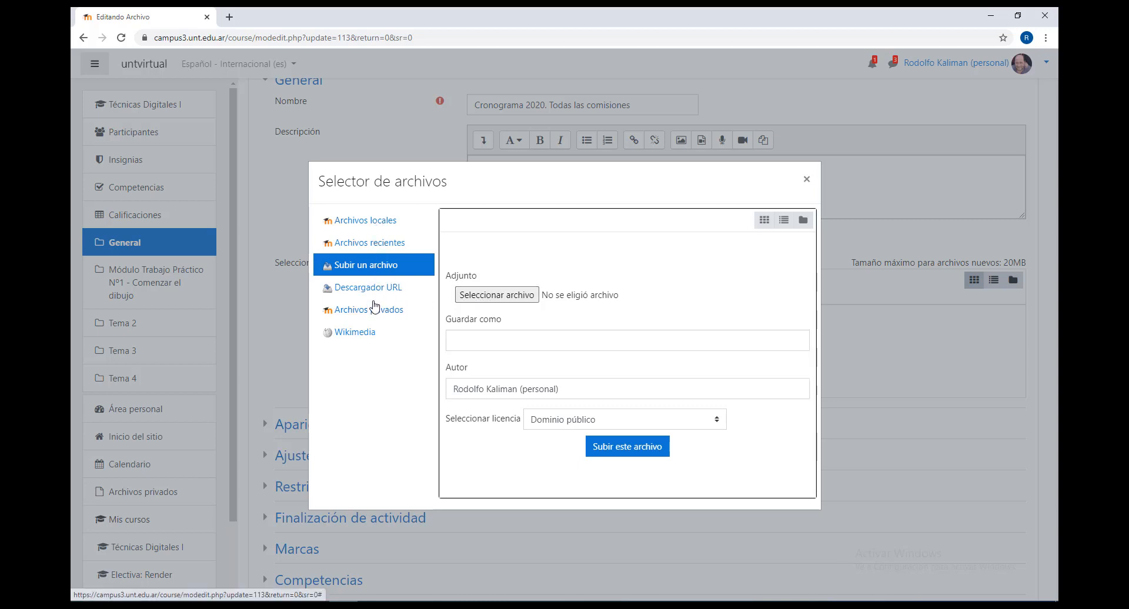
click(346, 223)
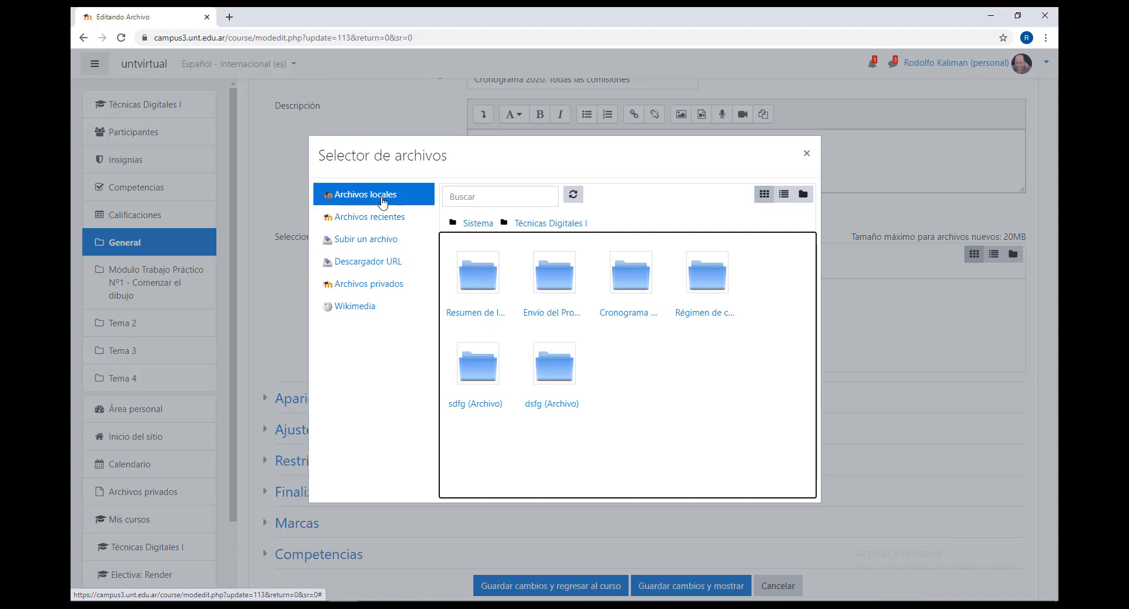
click(476, 225)
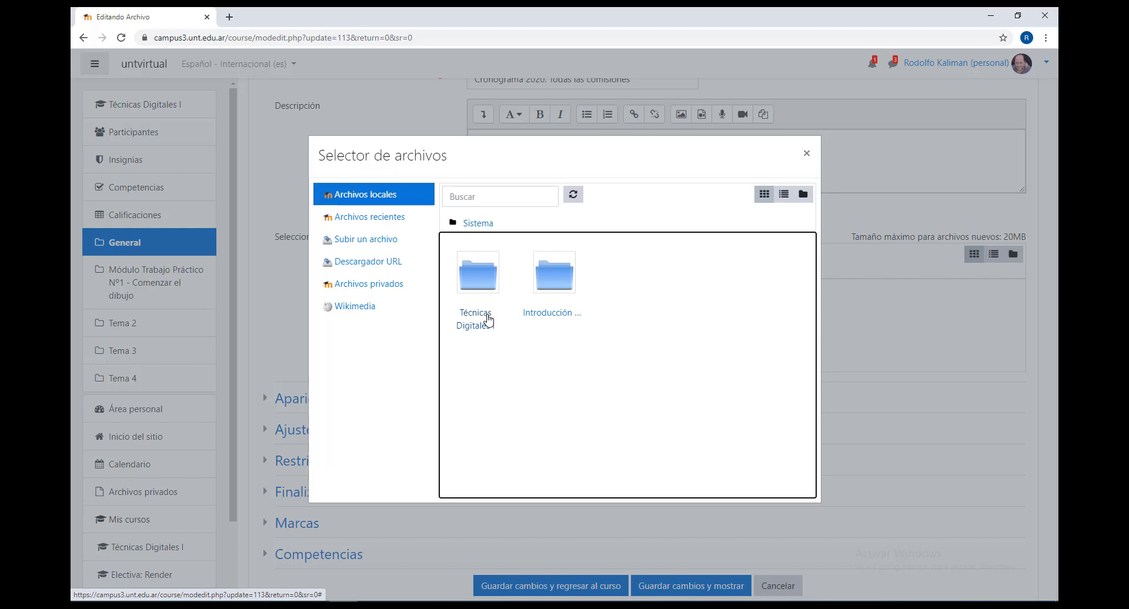
click(479, 288)
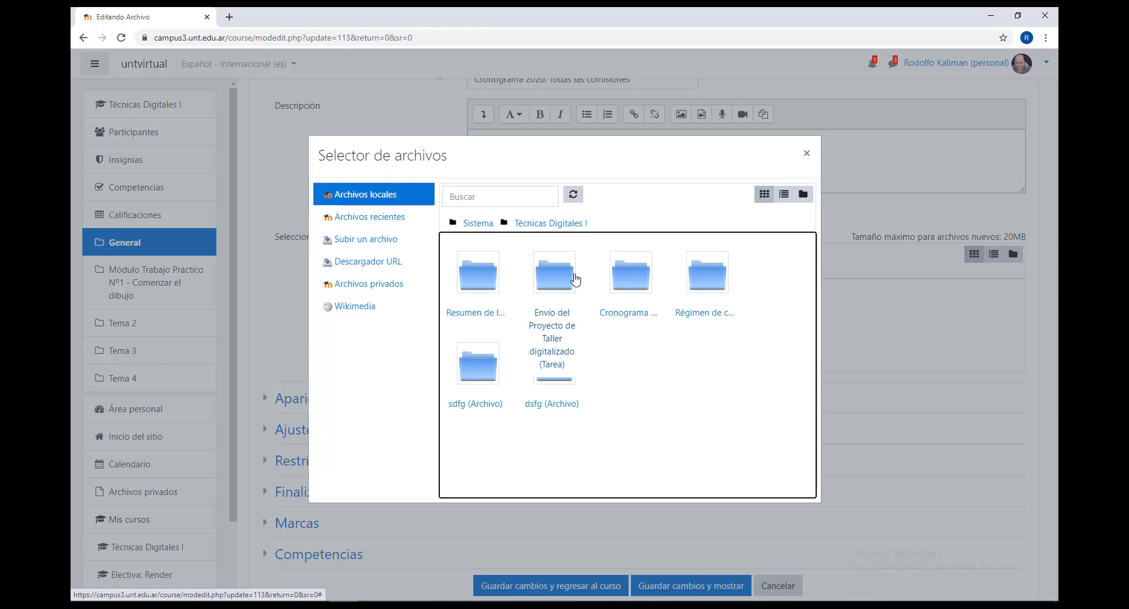
click(493, 285)
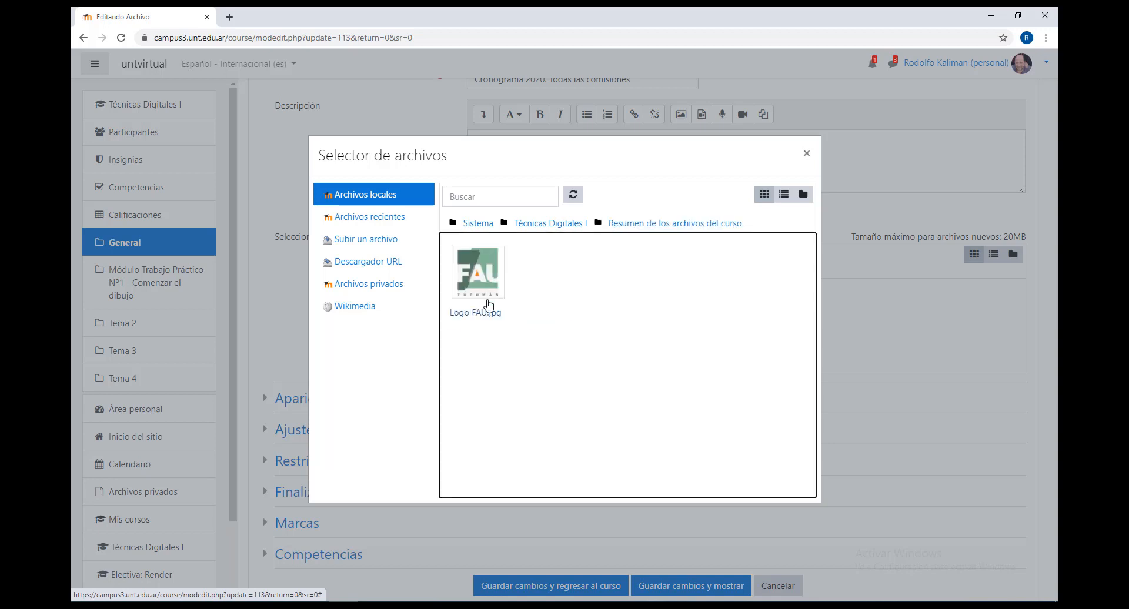
click(346, 200)
click(629, 288)
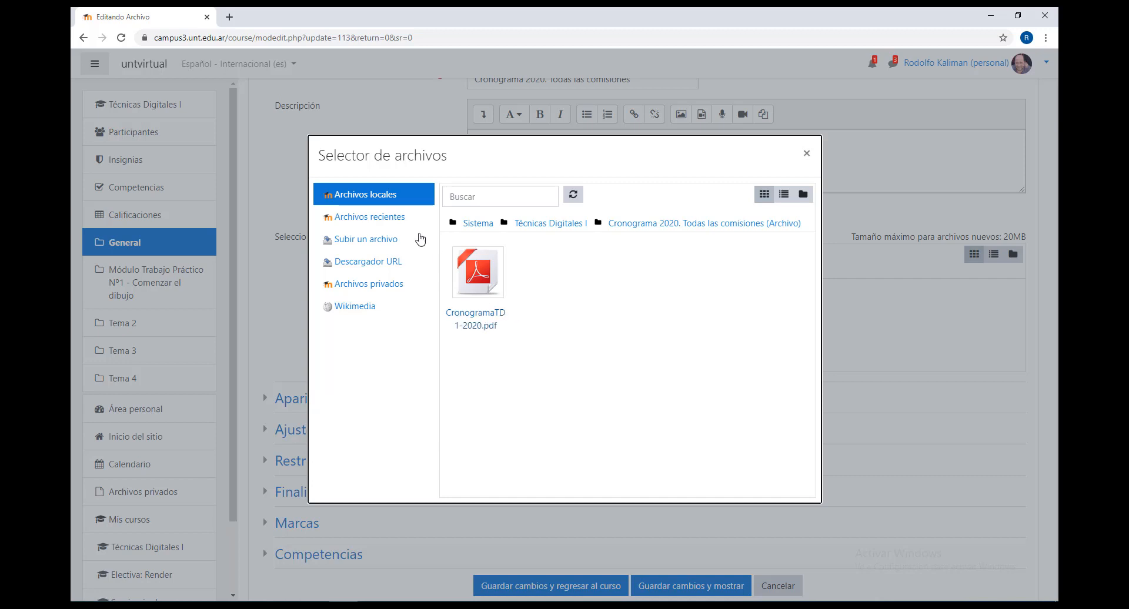
- Look through the Archivos recientes, Descargador URL and Archivos privados sources of the file picker
click(362, 222)
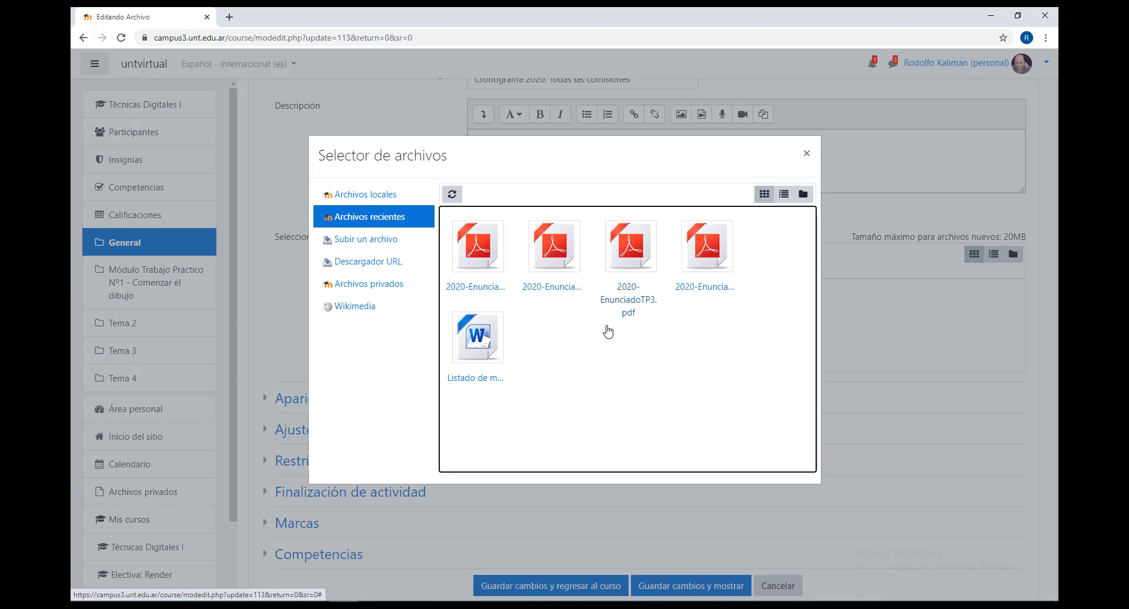
click(360, 262)
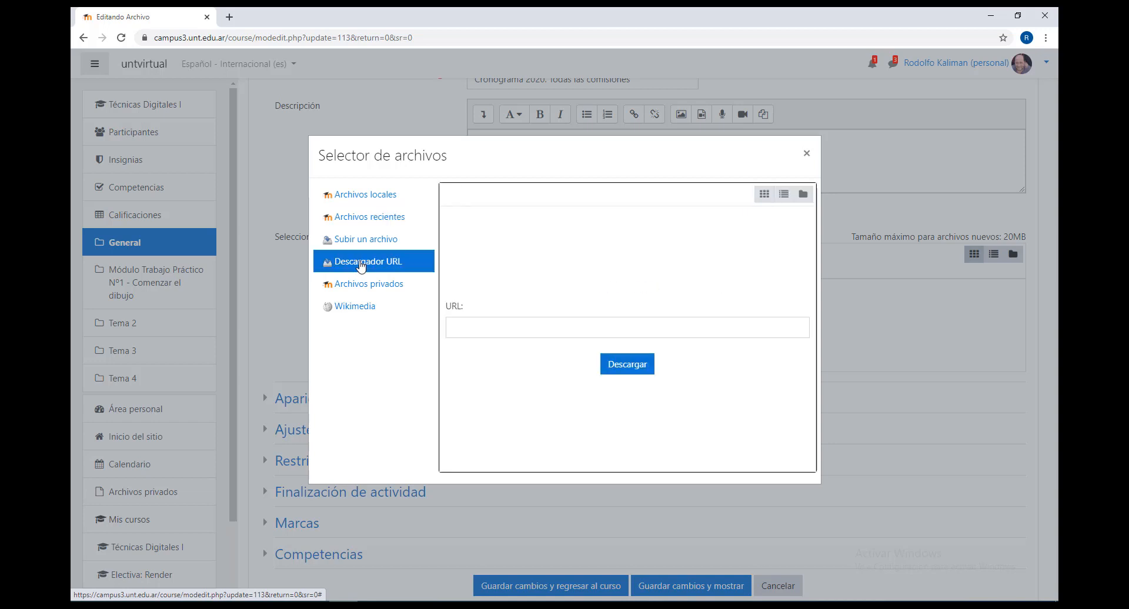
click(478, 324)
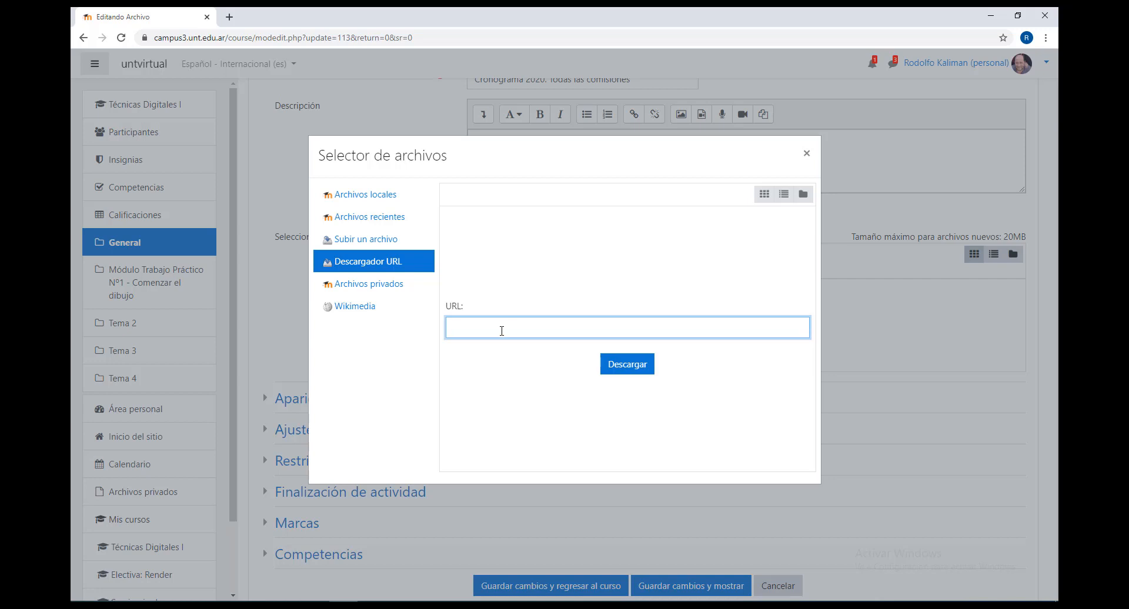
click(369, 284)
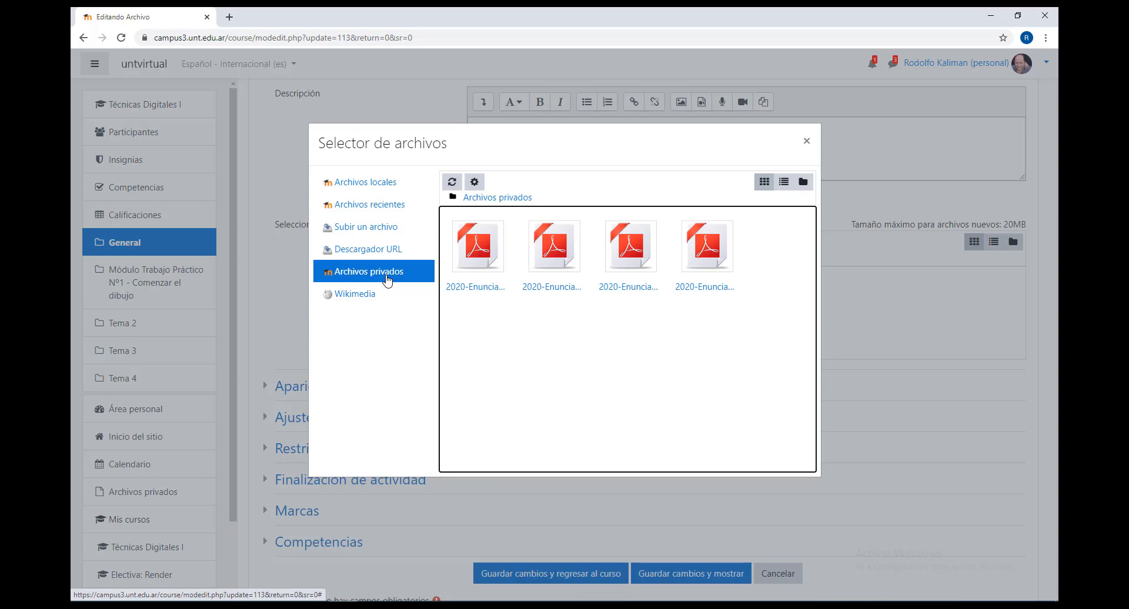
- Search Wikimedia for "Universidad Nacional de Tucumán" in the file picker and look over the files found
click(353, 294)
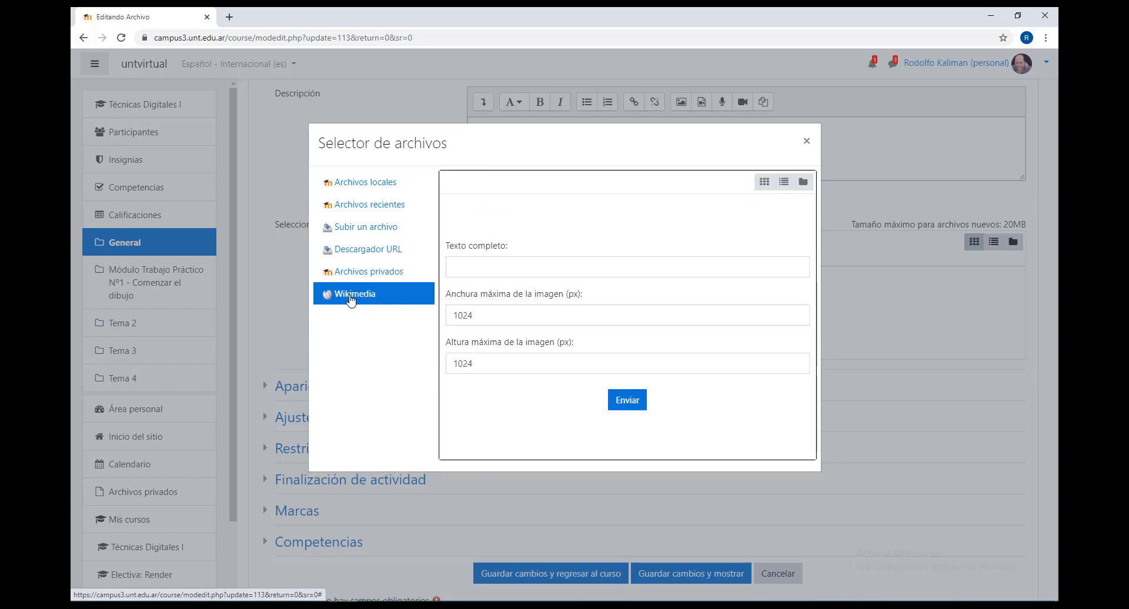
click(467, 263)
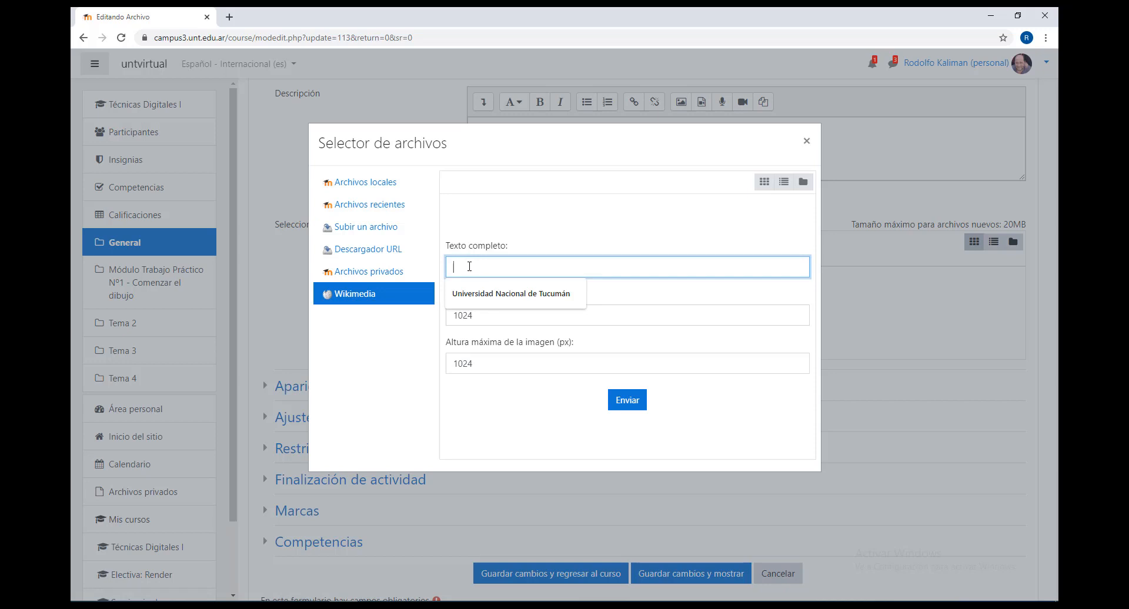
click(492, 294)
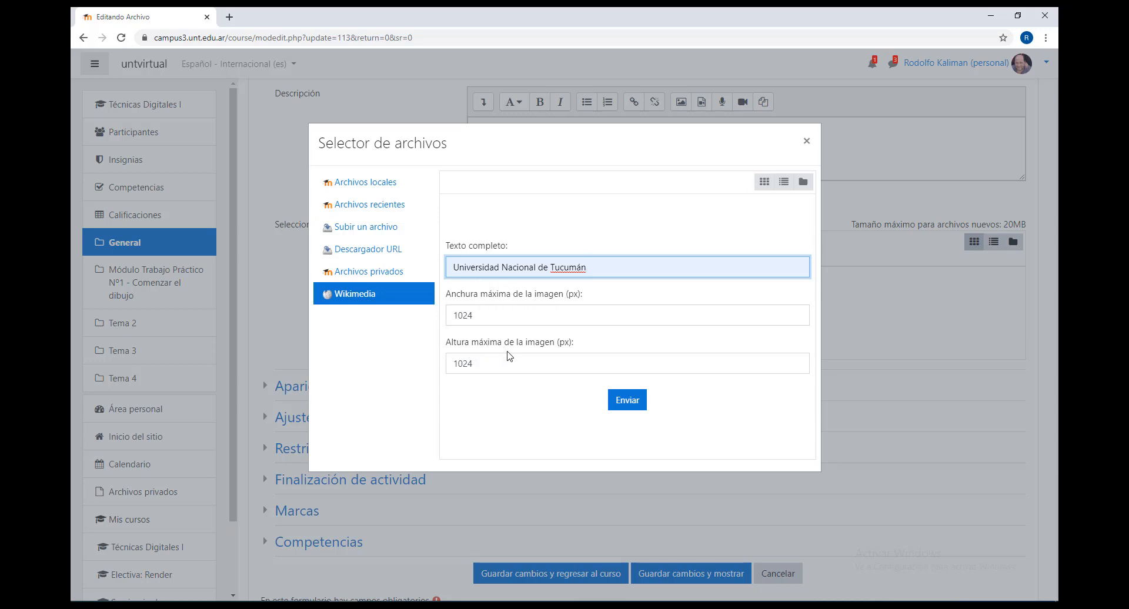
click(626, 402)
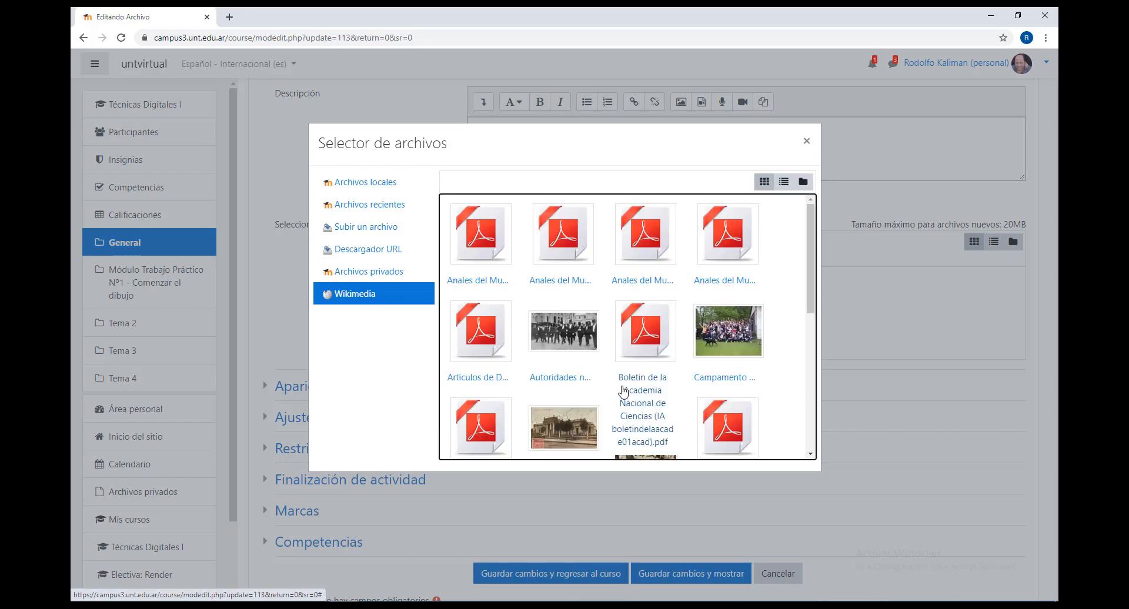
mouse_move(811, 243)
mouse_down()
mouse_move(814, 359)
mouse_move(813, 229)
mouse_up()
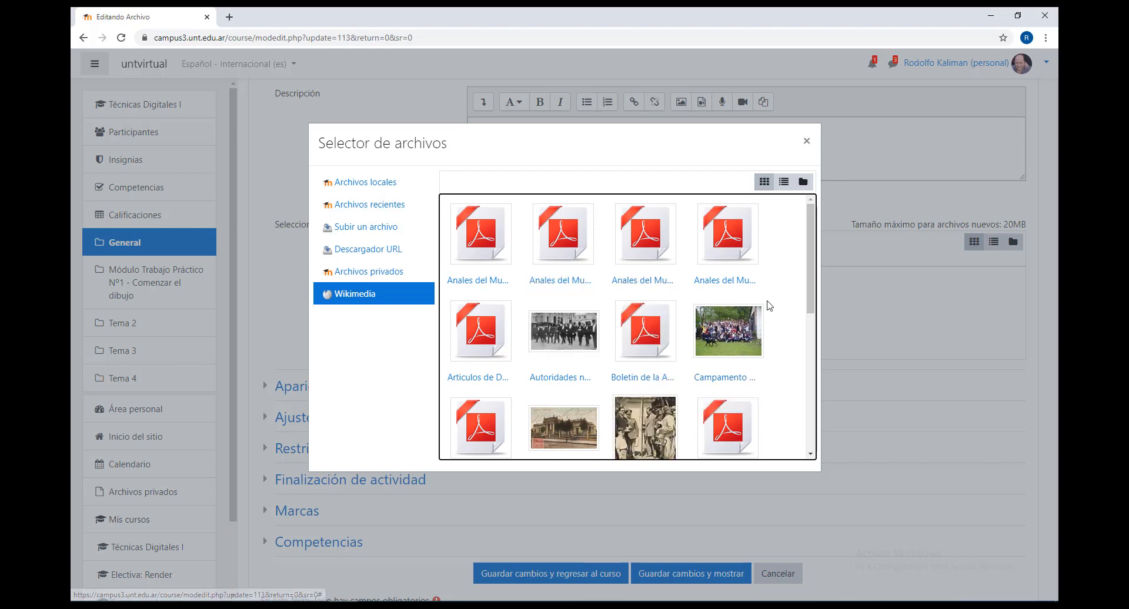
- Upload the file "Comisión 1.xls" from the computer to the resource under the Dominio público licence, keeping its original name
click(363, 232)
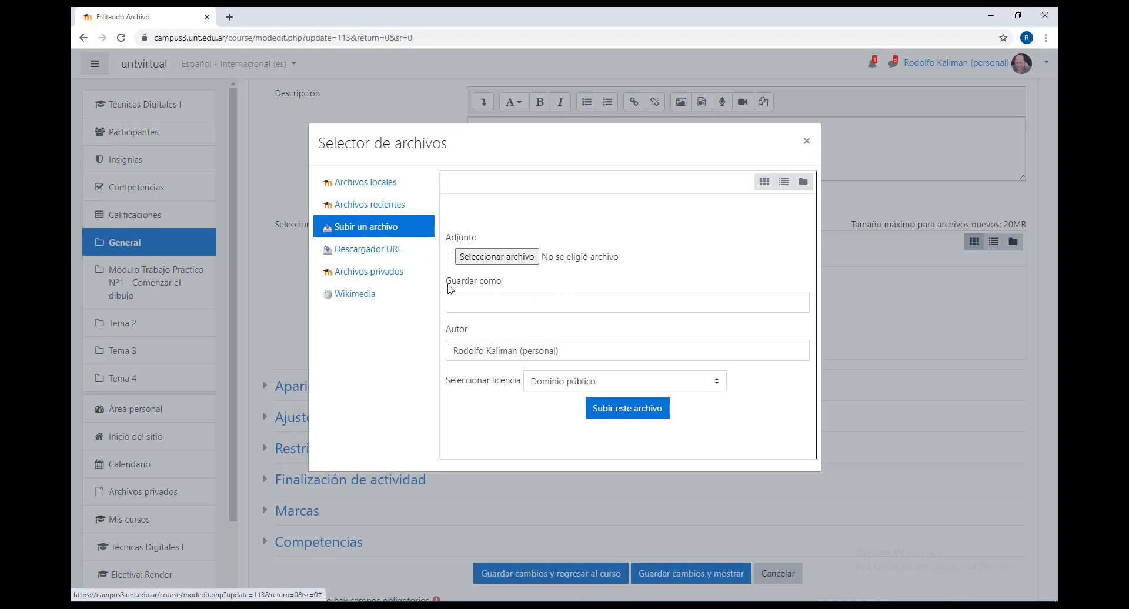
click(496, 257)
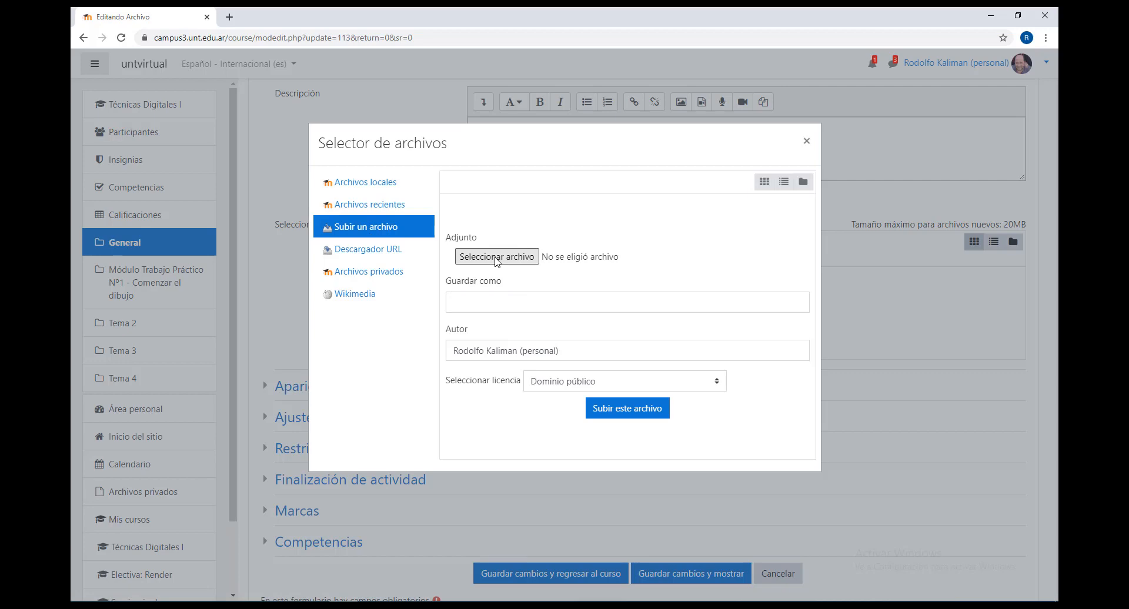
click(215, 113)
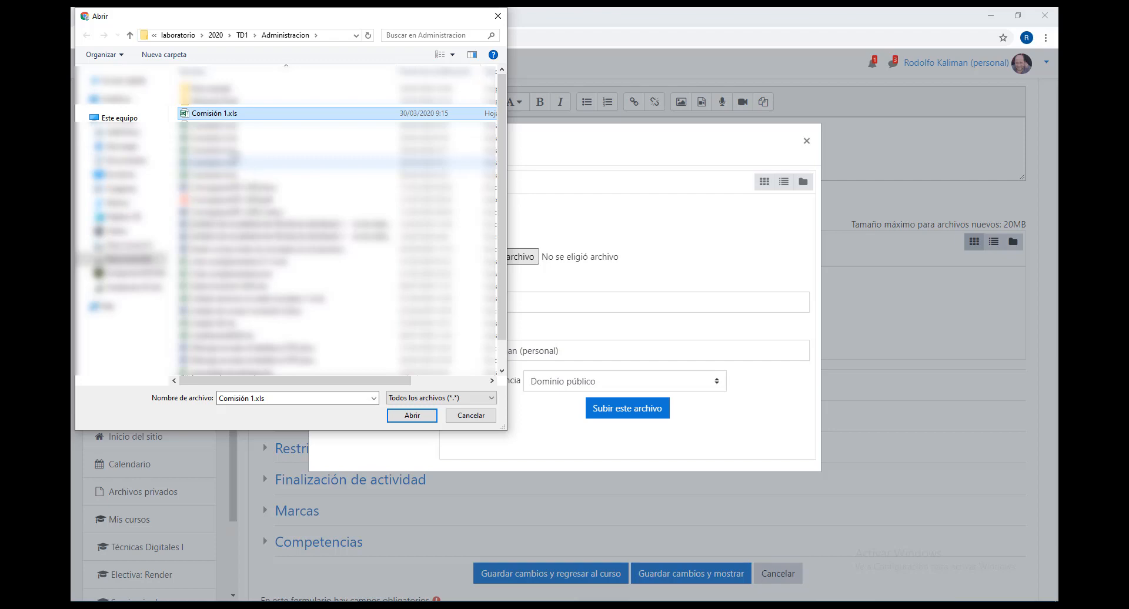
click(412, 415)
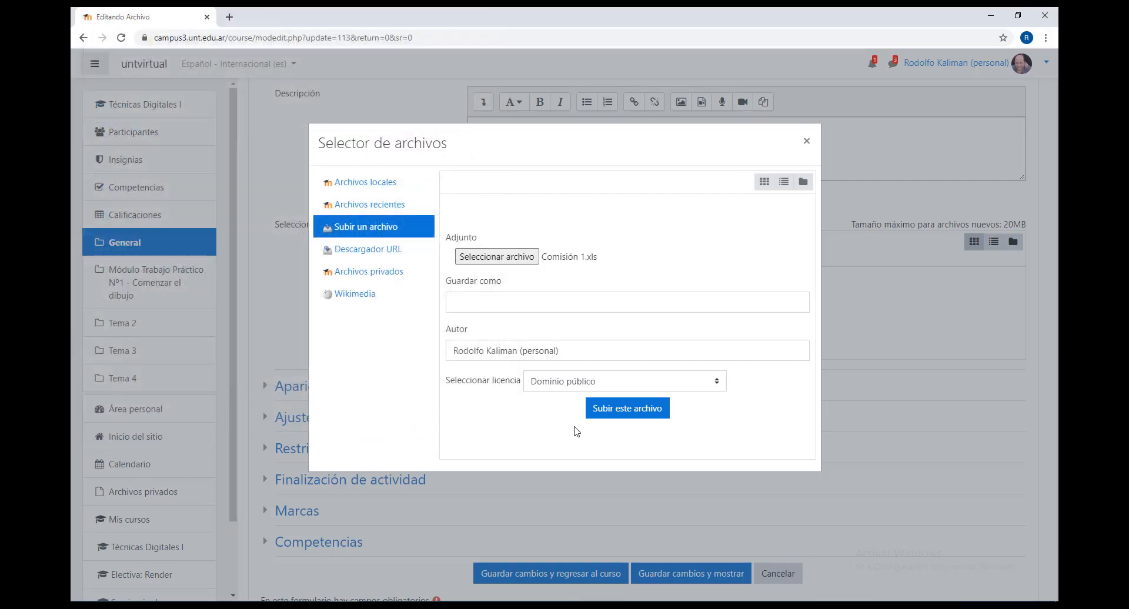
click(482, 303)
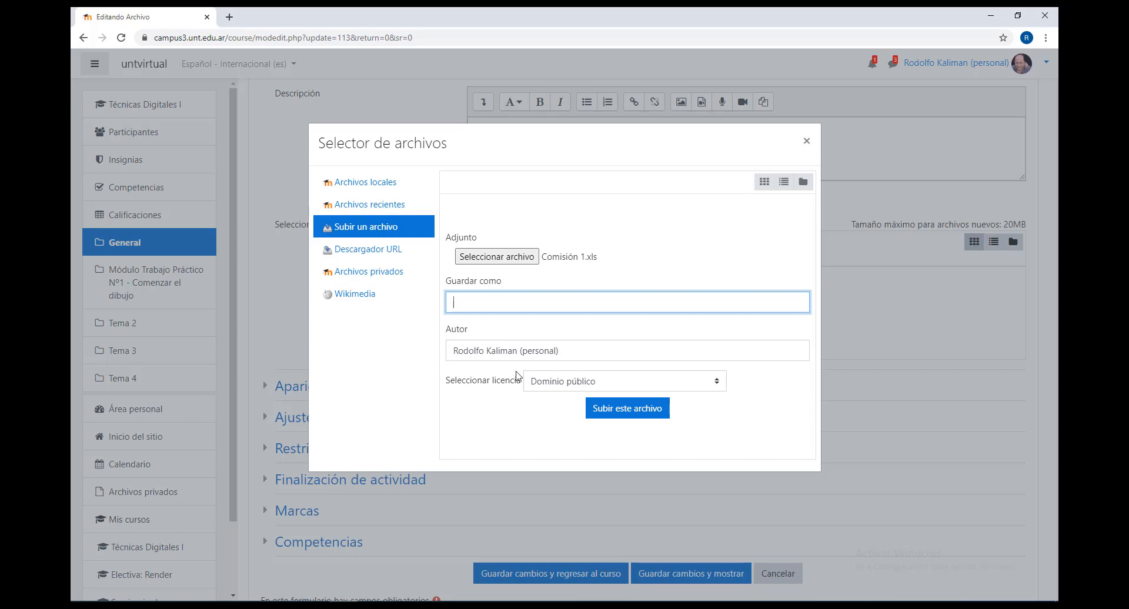
click(596, 385)
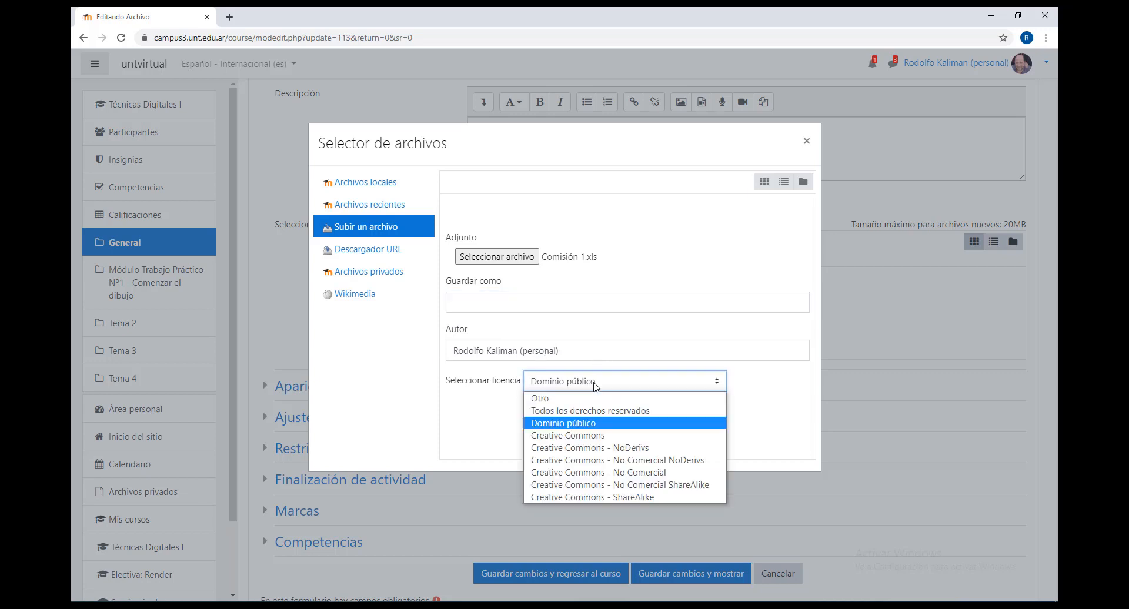
click(637, 383)
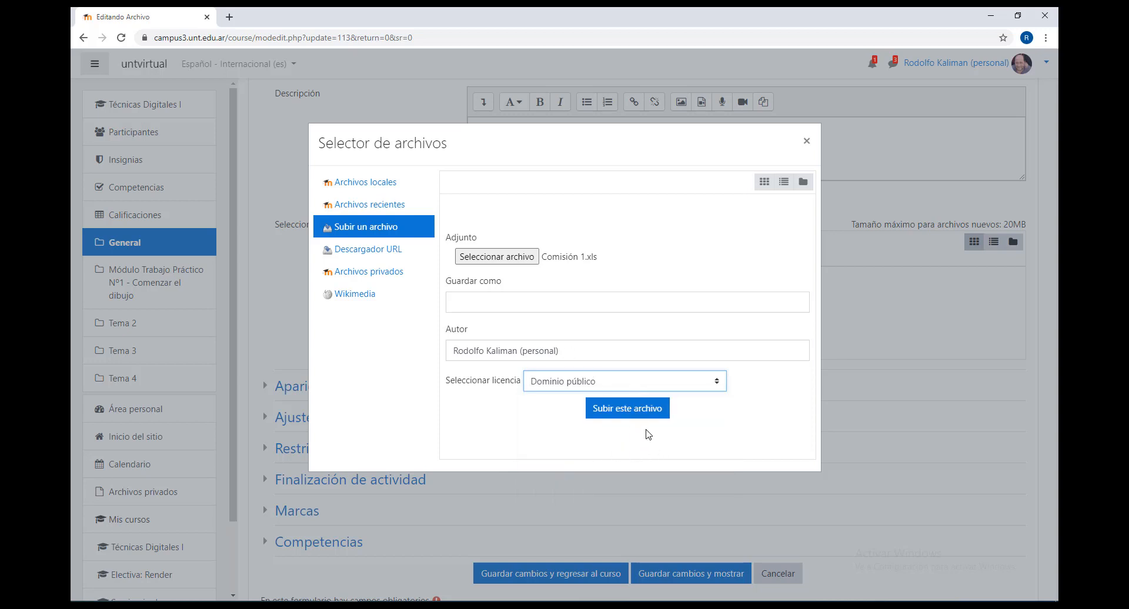
click(640, 385)
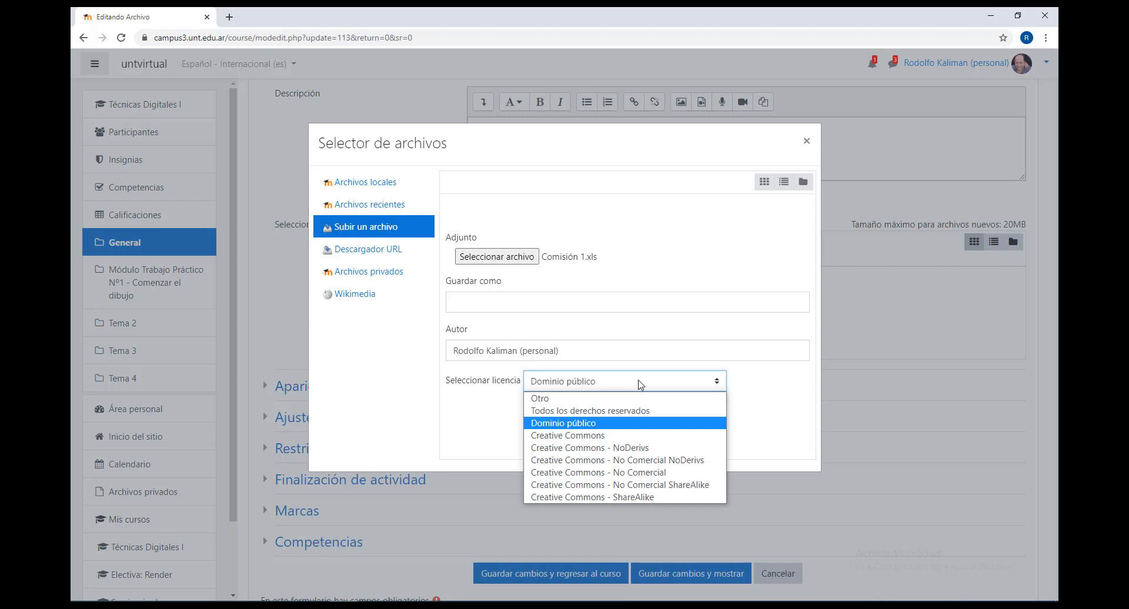
click(641, 385)
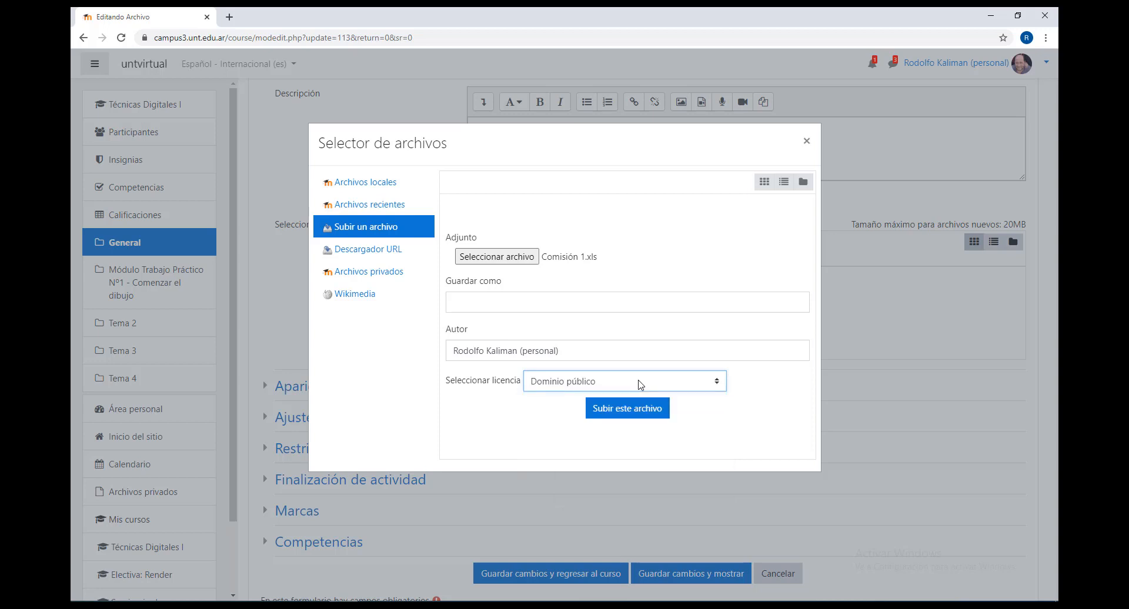
click(623, 414)
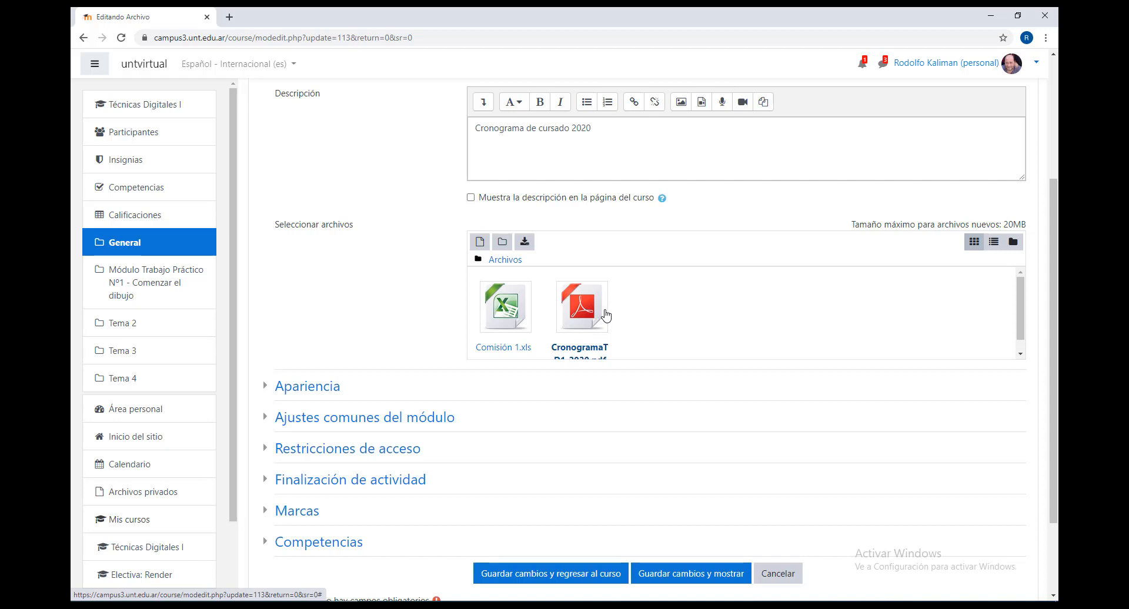
- Create a folder named "Comisiones" in the resource's Seleccionar archivos area
click(502, 242)
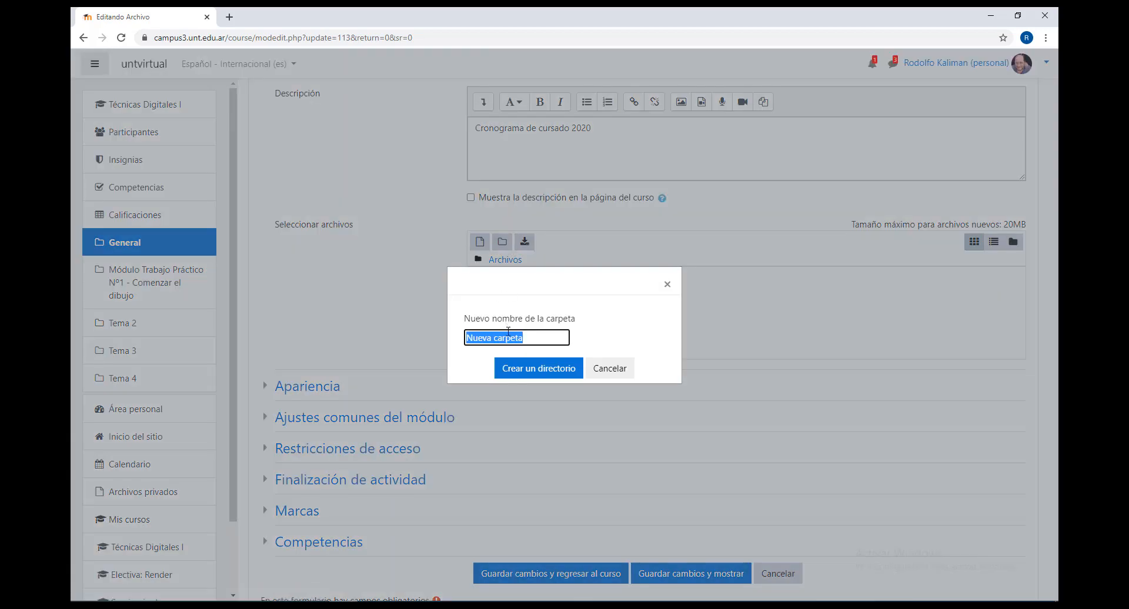
text(Comisiones)
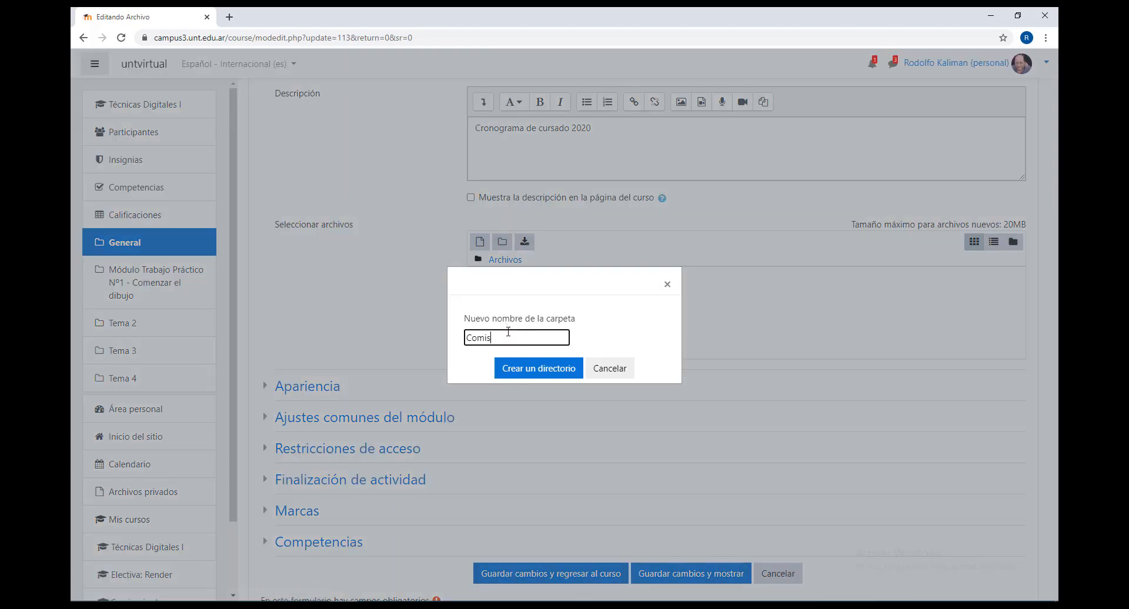
click(513, 369)
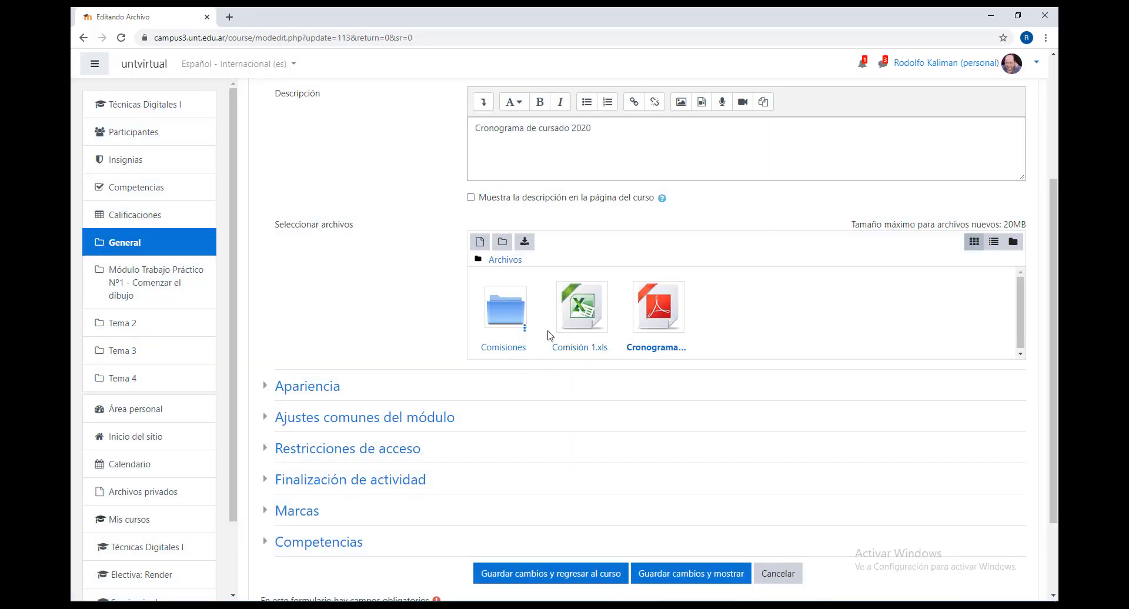
- Upload the file "Comisión 2.xls" from the computer into the Comisiones folder
click(505, 316)
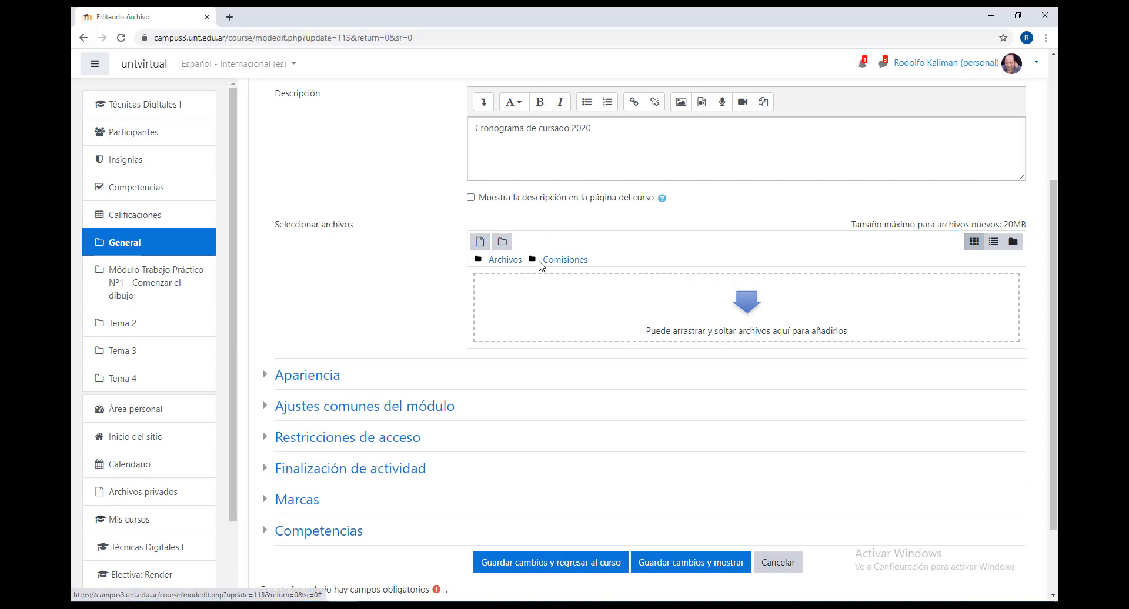
click(480, 250)
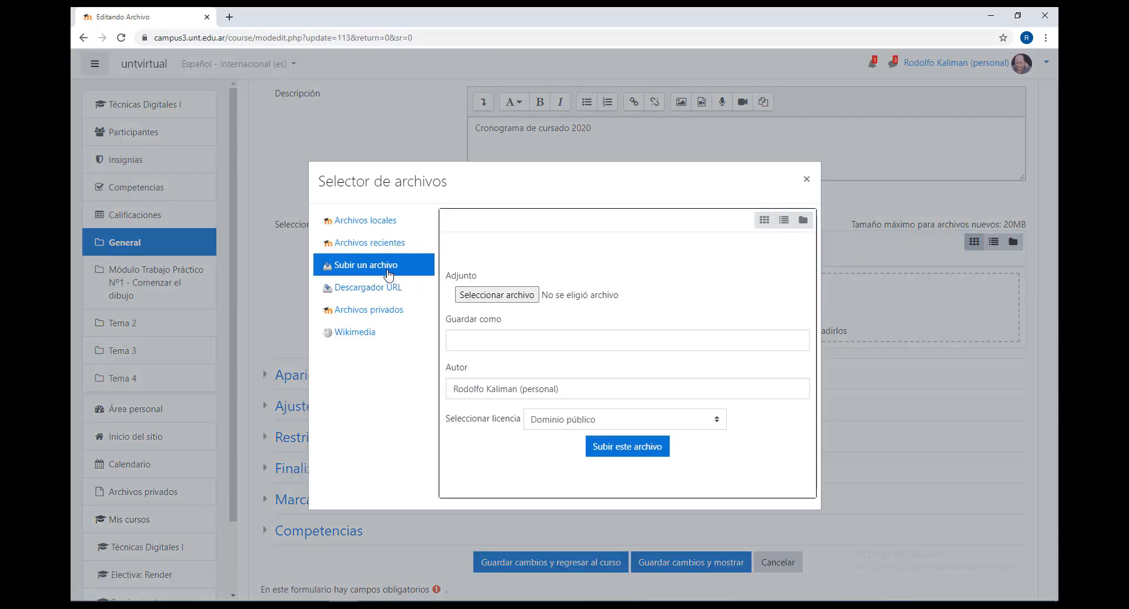
click(484, 299)
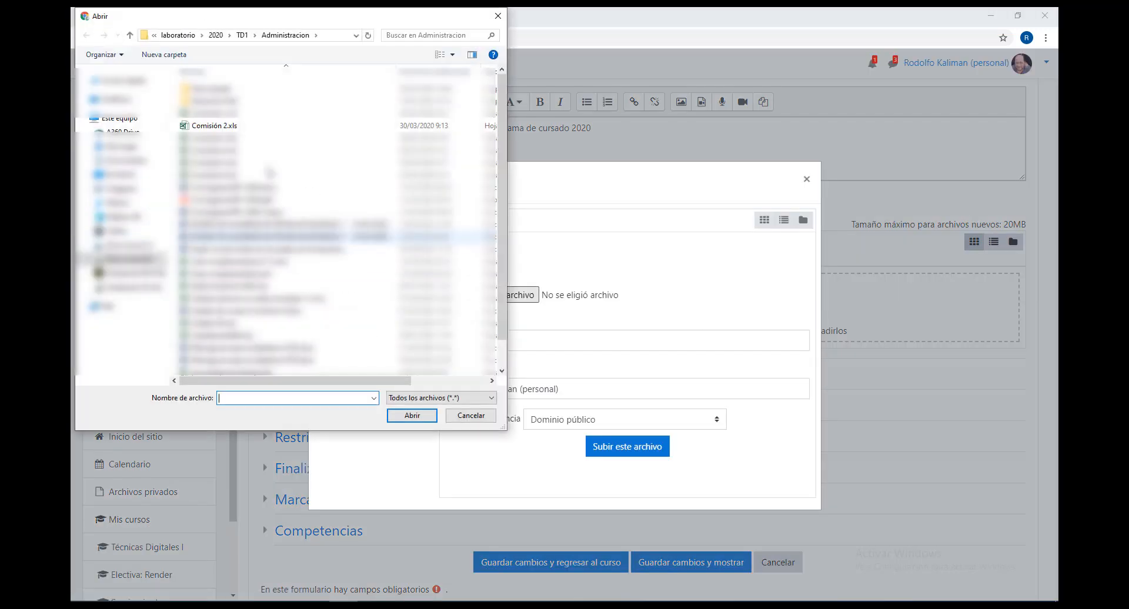
click(214, 125)
click(410, 418)
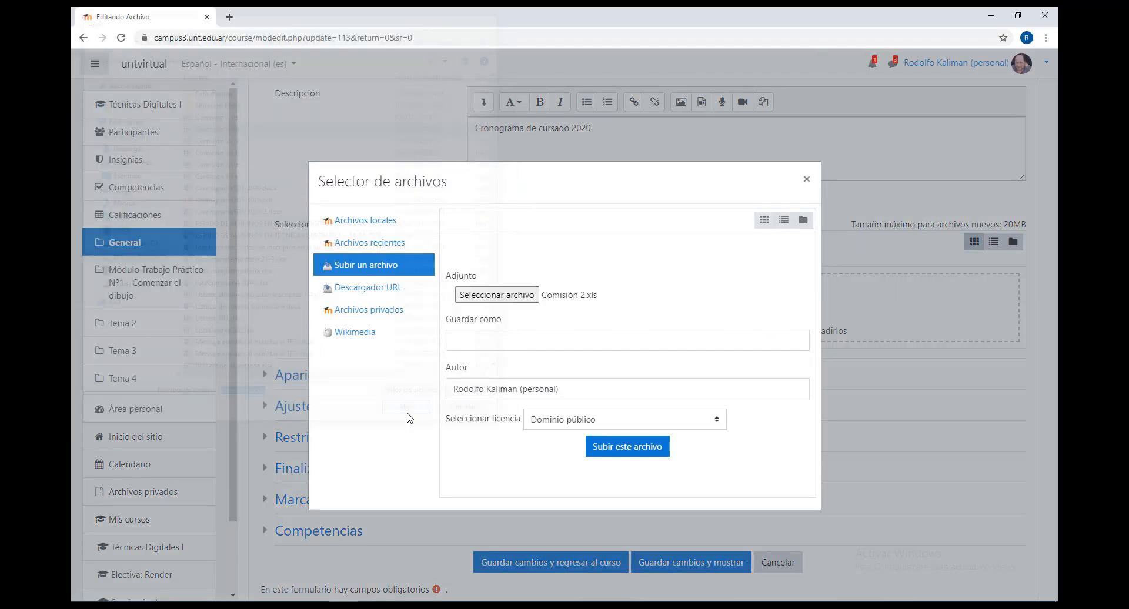
click(625, 453)
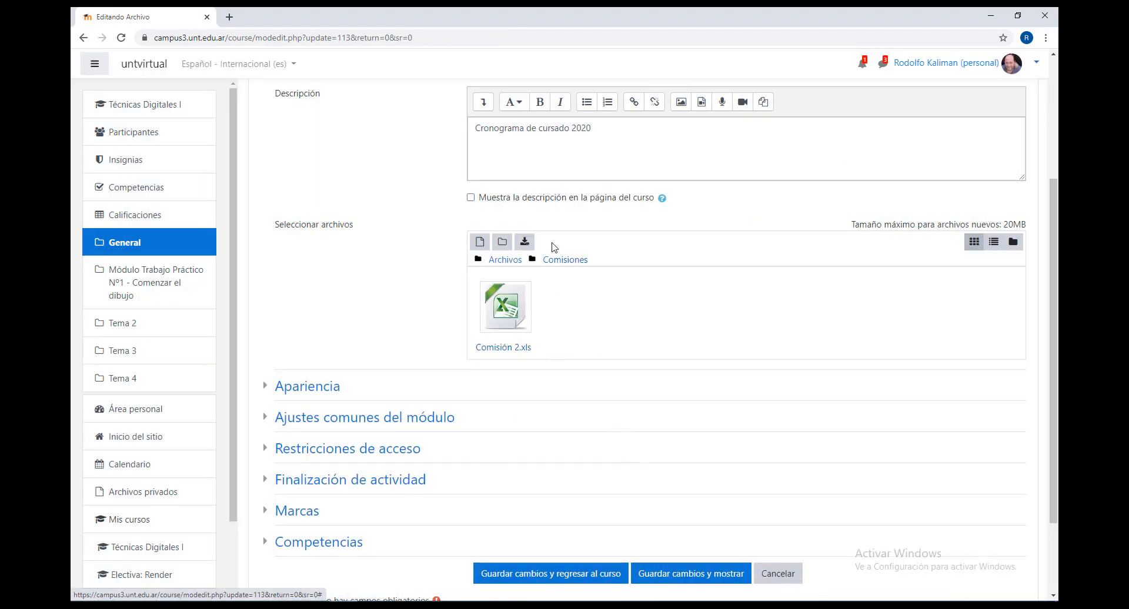
- Check the contents of the root and Comisiones folders, and save the resource, returning to the course
click(511, 264)
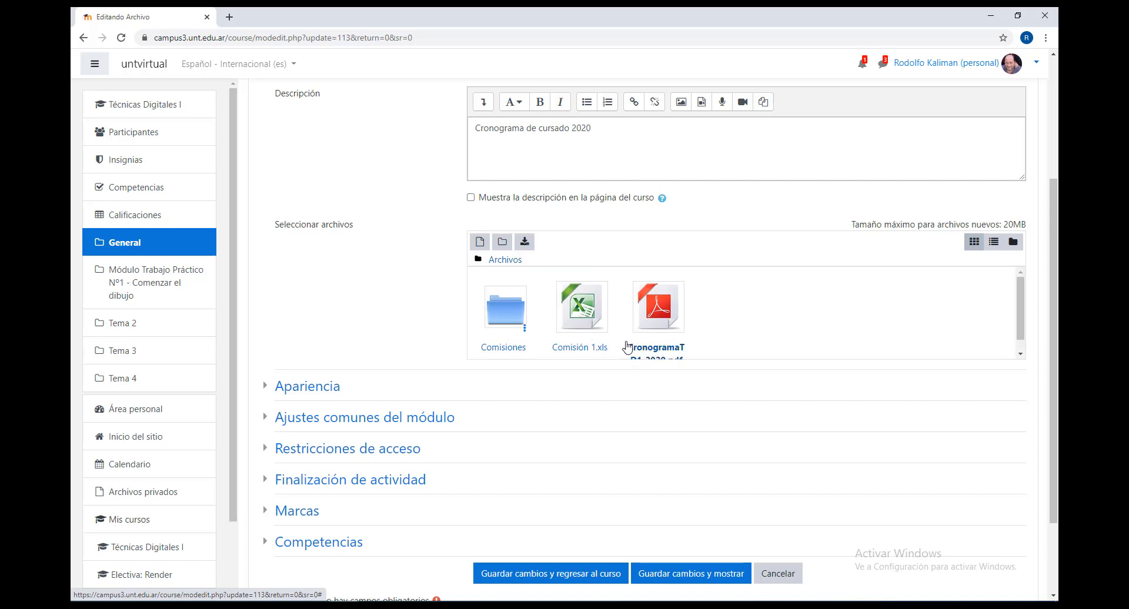
click(503, 305)
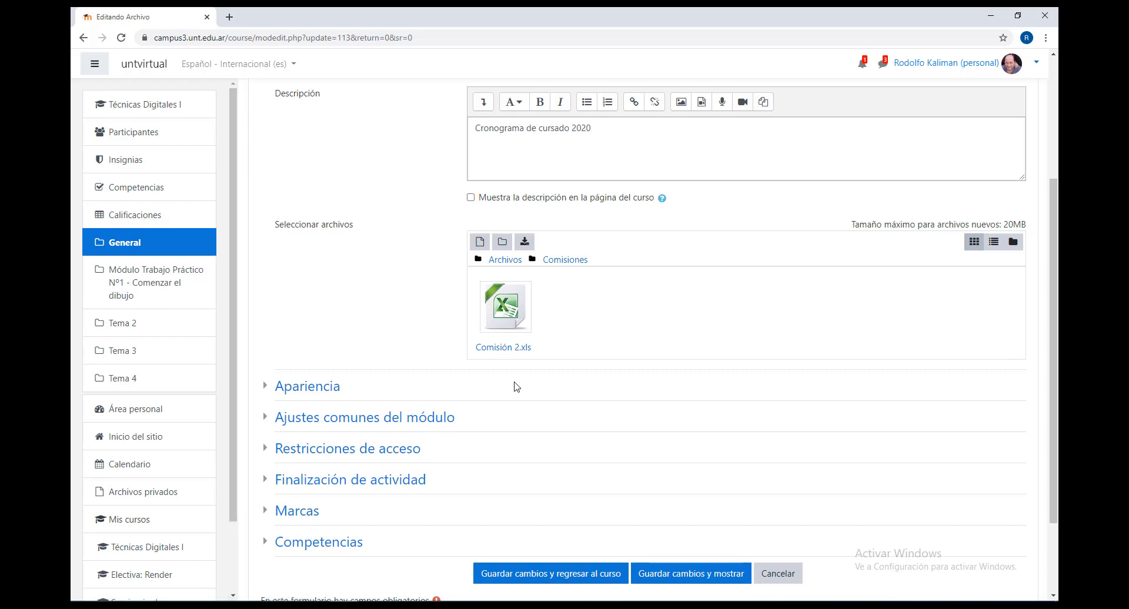
click(512, 265)
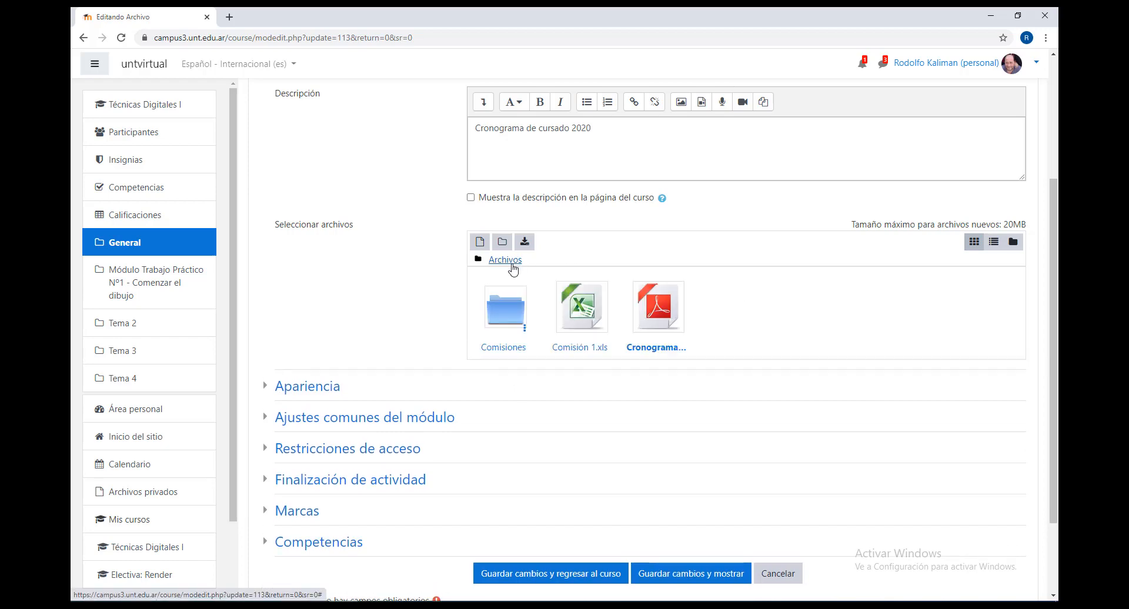
click(551, 573)
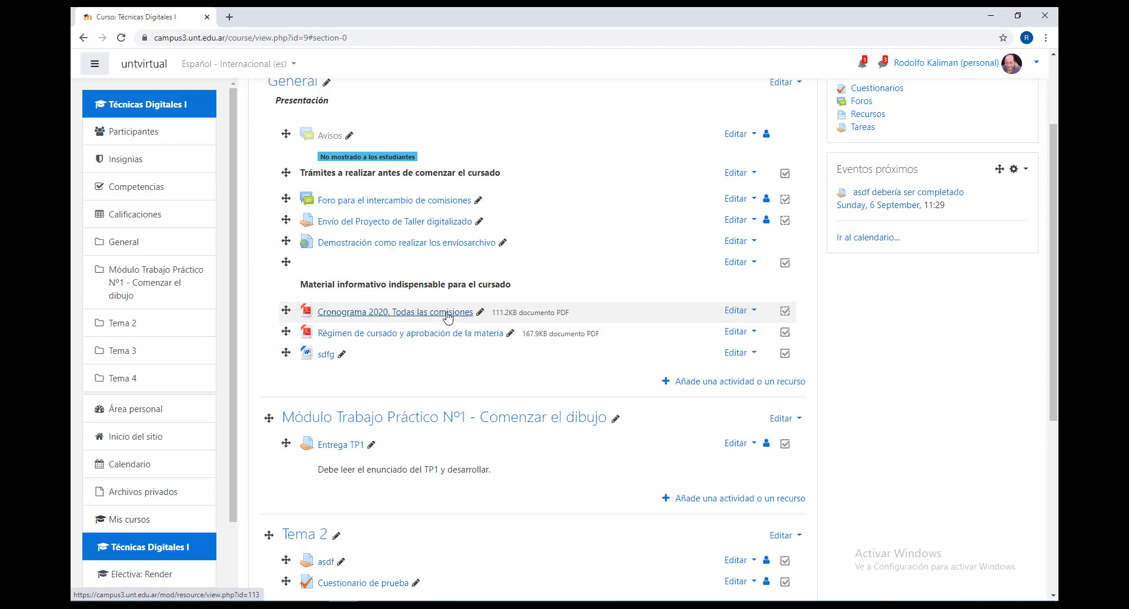
- Reopen the settings of "Cronograma 2020. Todas las comisiones" and look over the file options of "Comisión 1.xls", closing them without changes
click(736, 310)
click(683, 333)
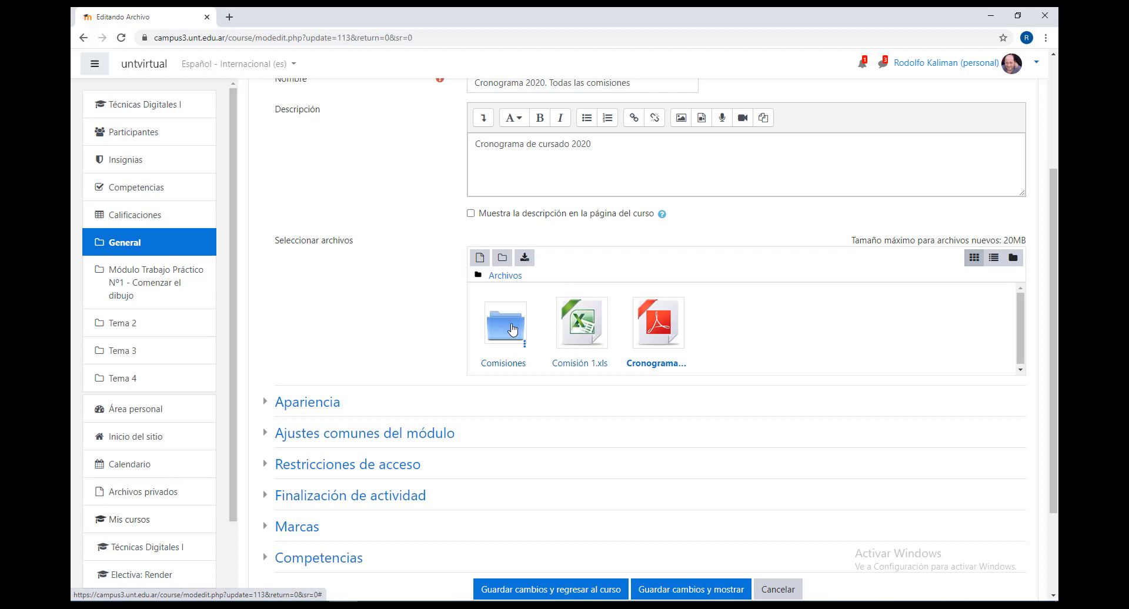
click(579, 323)
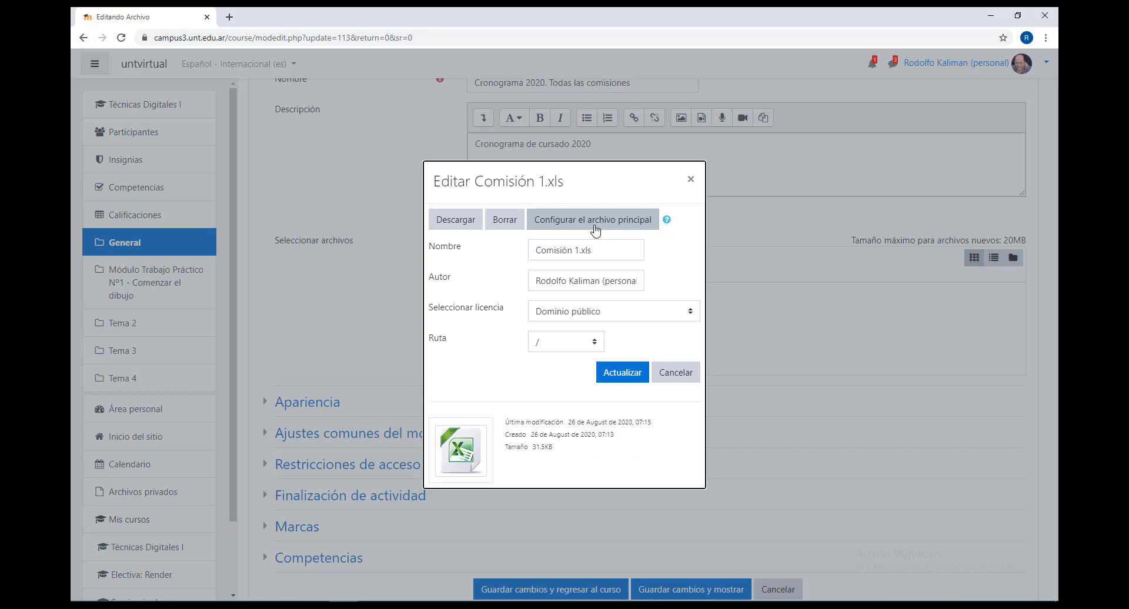
click(691, 179)
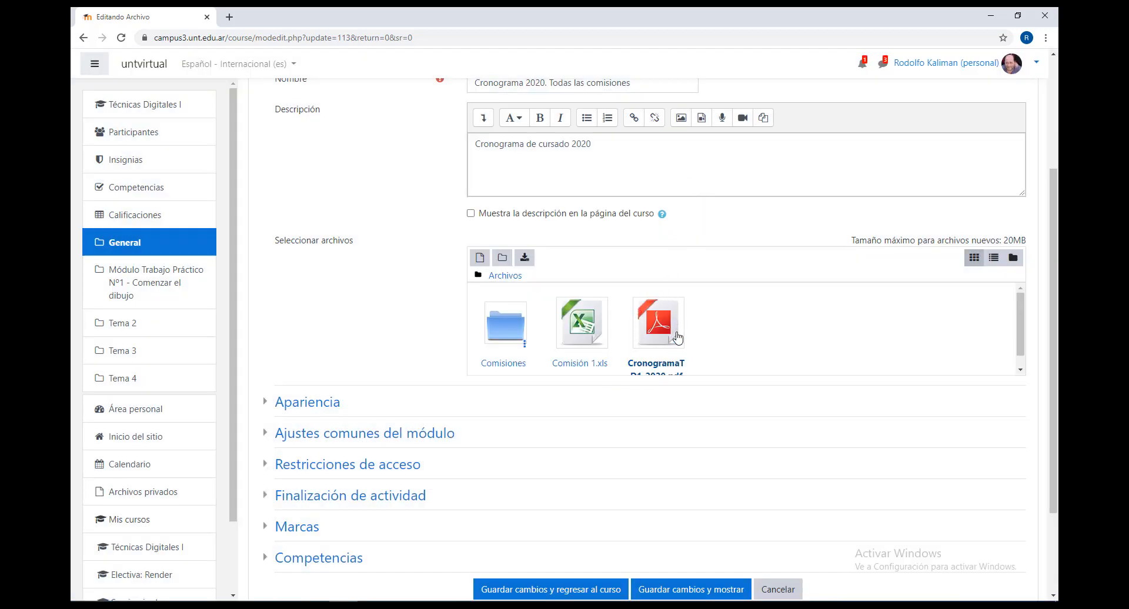
- Rename "Comisión 1.xls" as "Comisión1.xls", move it to the path /Comisiones/, and check the root and Comisiones folders
click(583, 333)
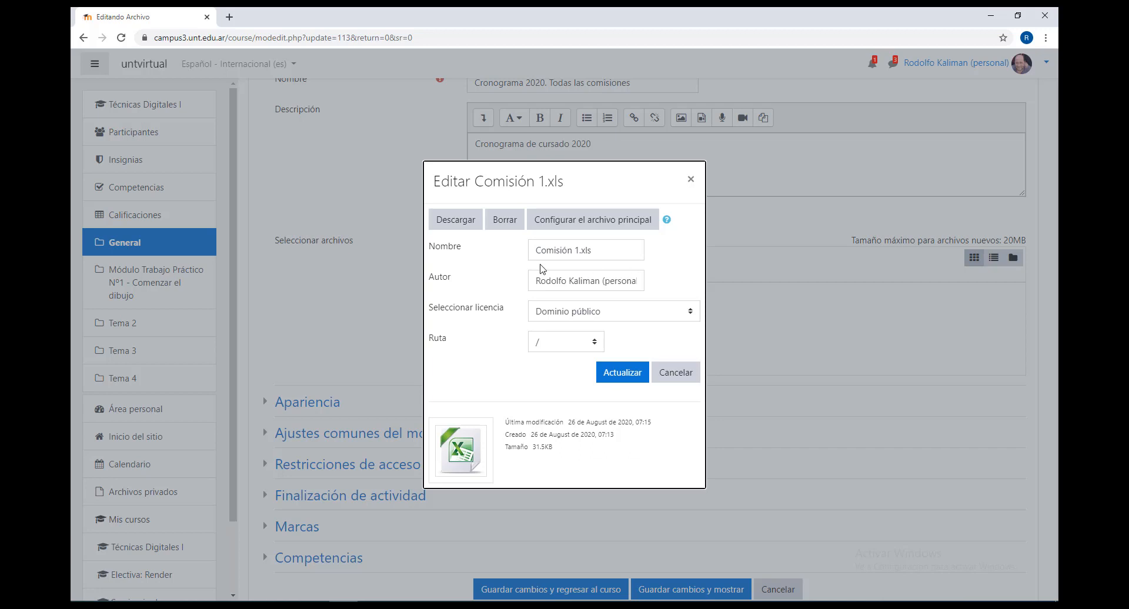
click(572, 250)
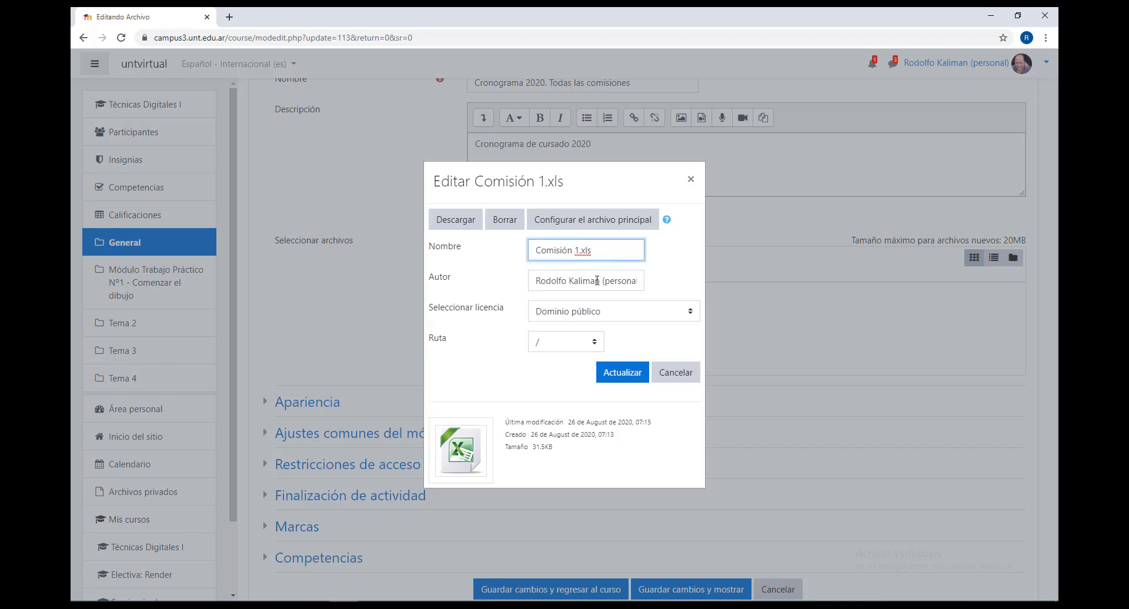
key(Delete)
click(580, 282)
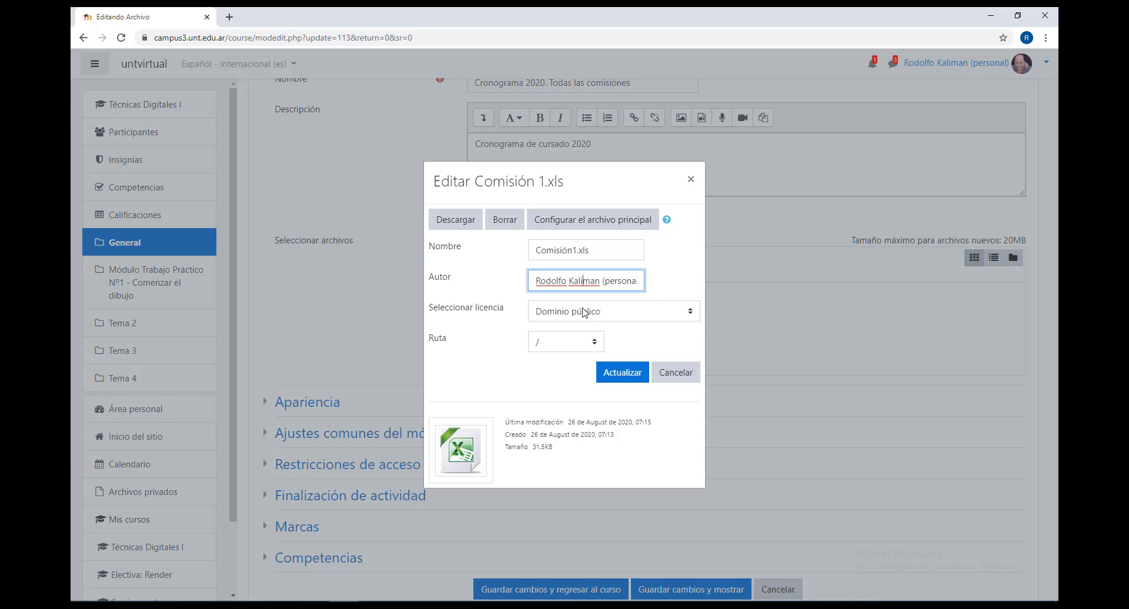
click(613, 312)
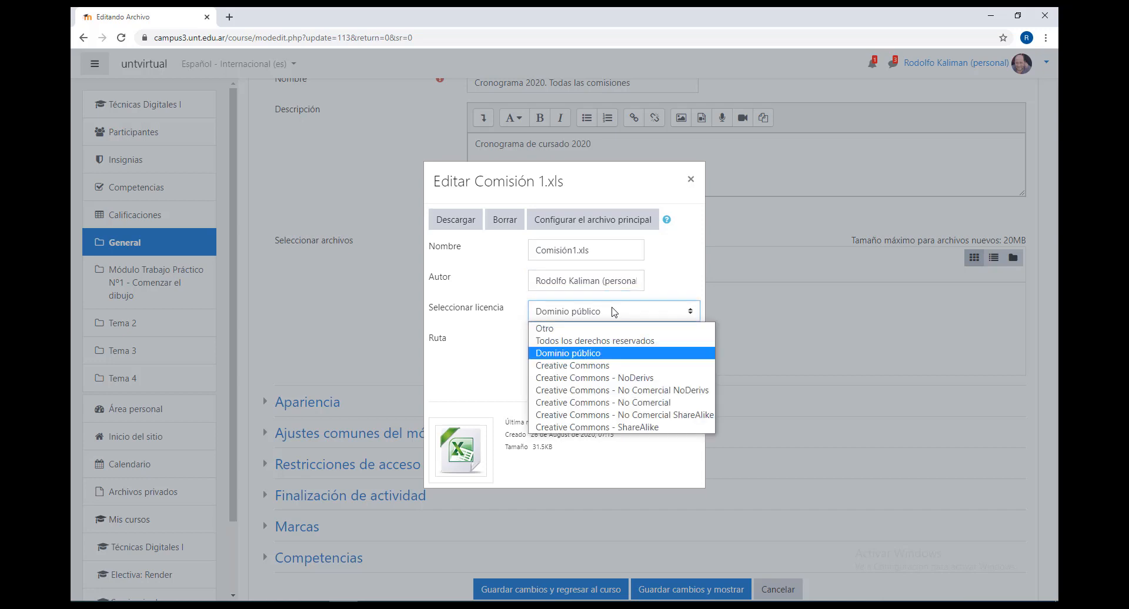
click(613, 312)
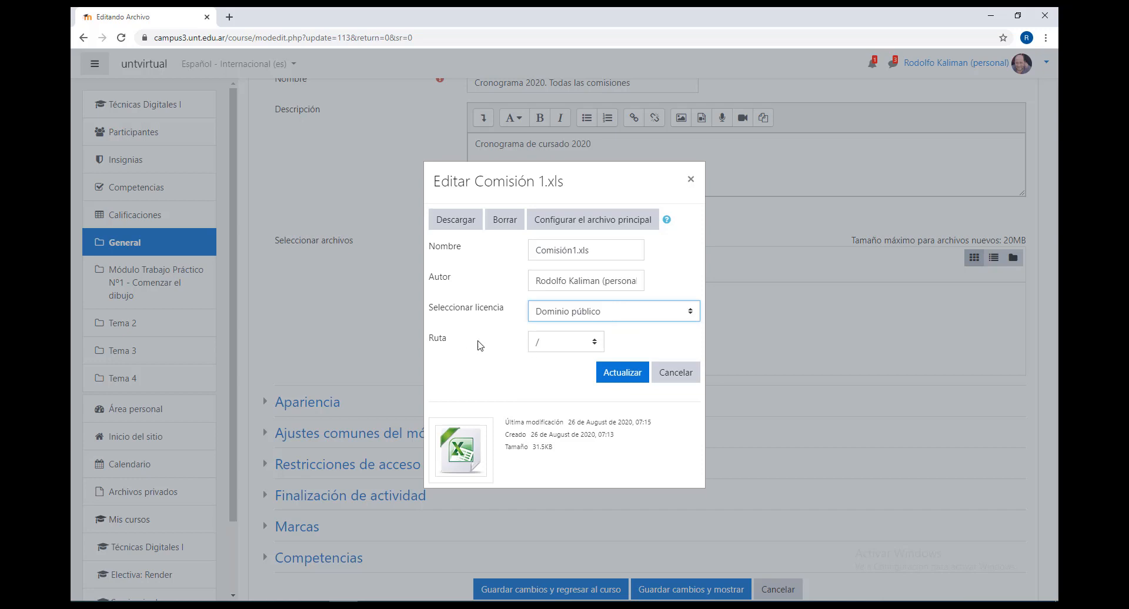
click(563, 345)
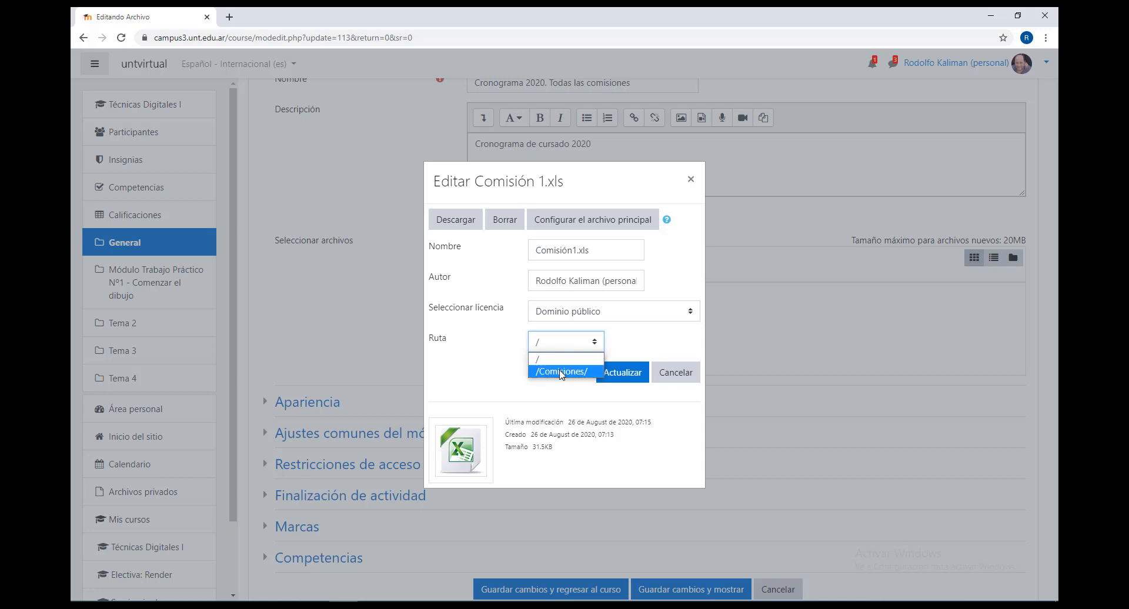
click(545, 371)
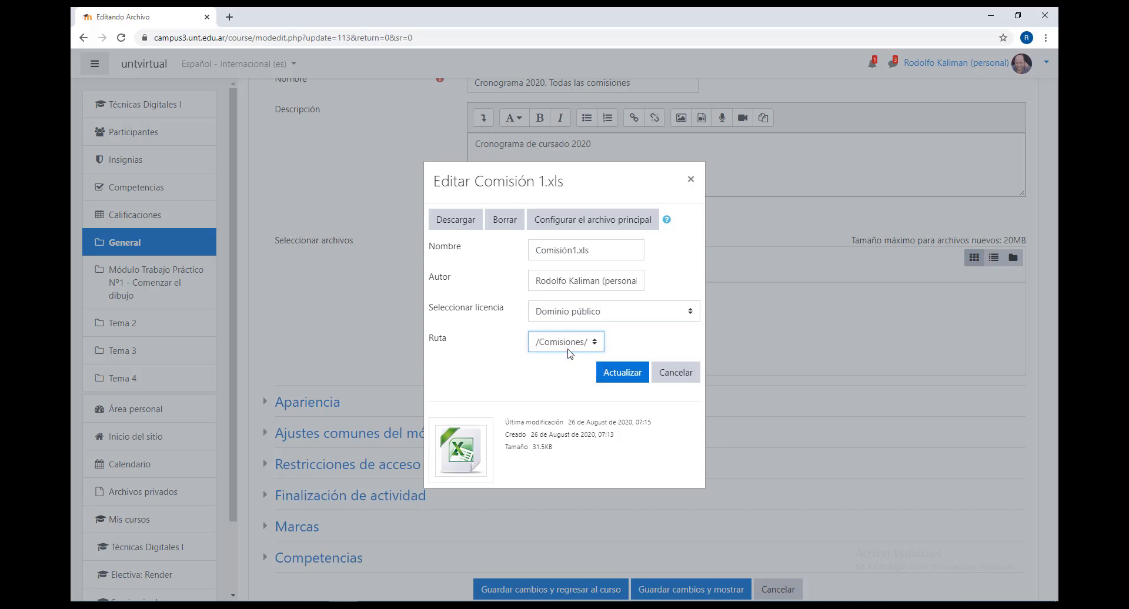
click(624, 376)
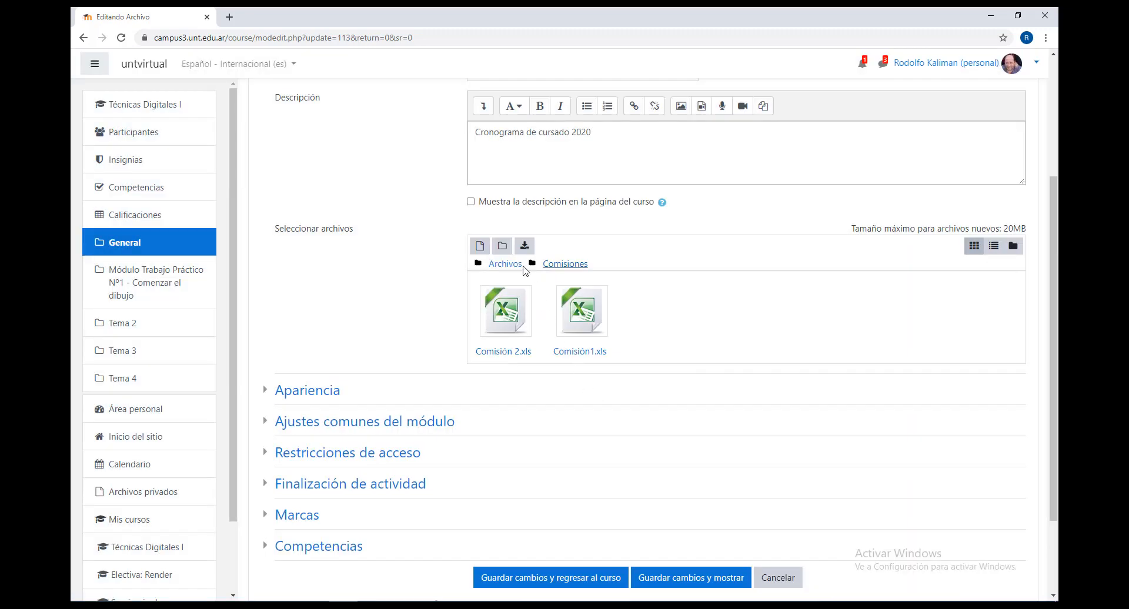
click(513, 263)
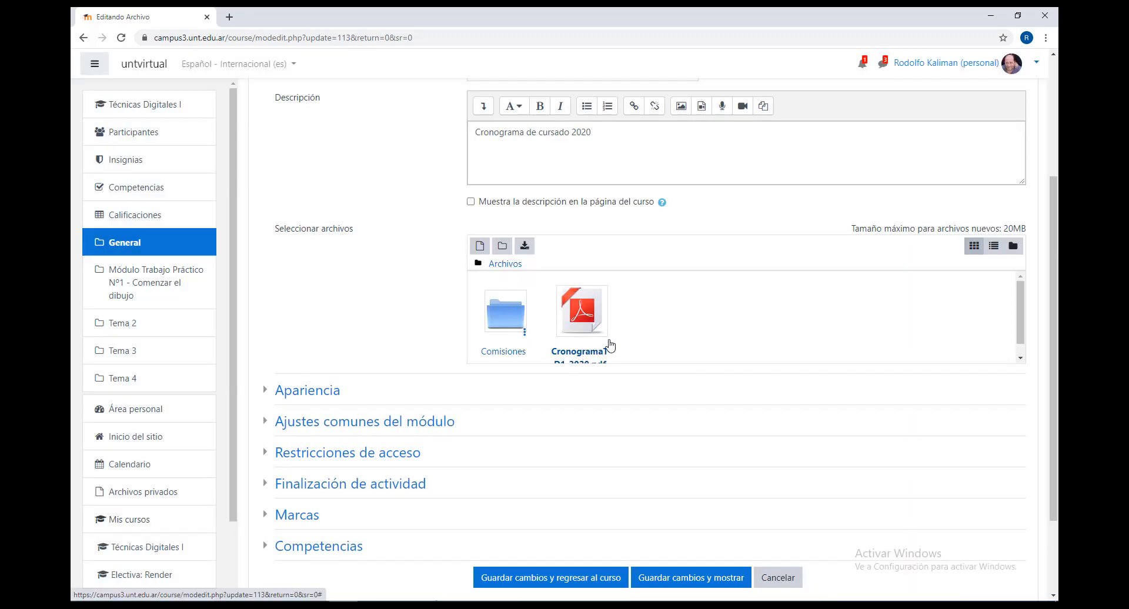
click(509, 320)
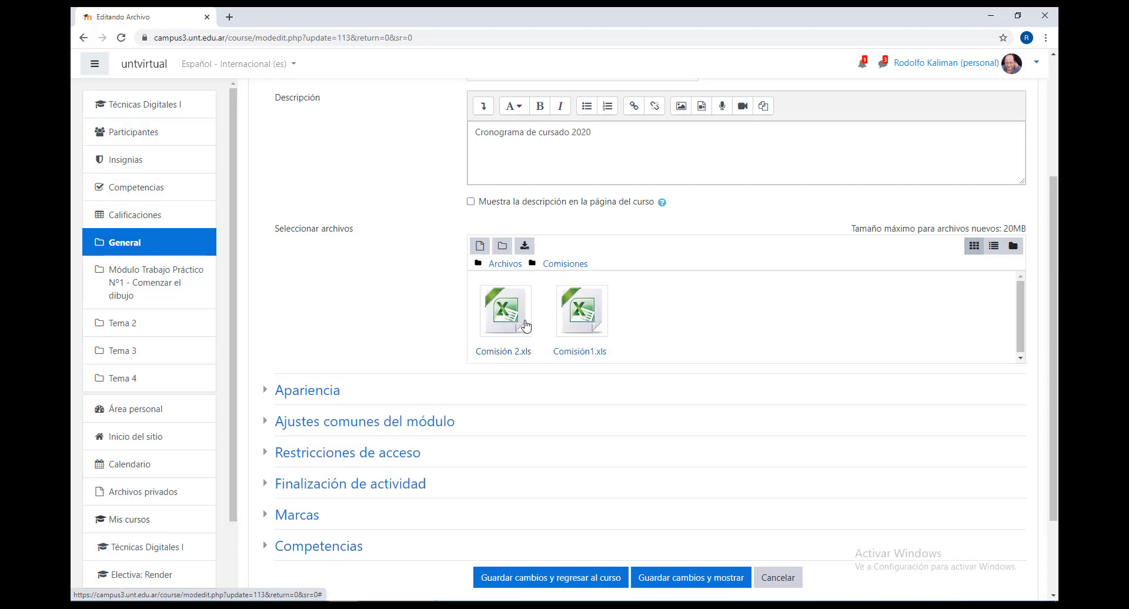
- Return to the root folder and look over the file options of "CronogramaTD1-2020.pdf", closing them without changes
click(505, 264)
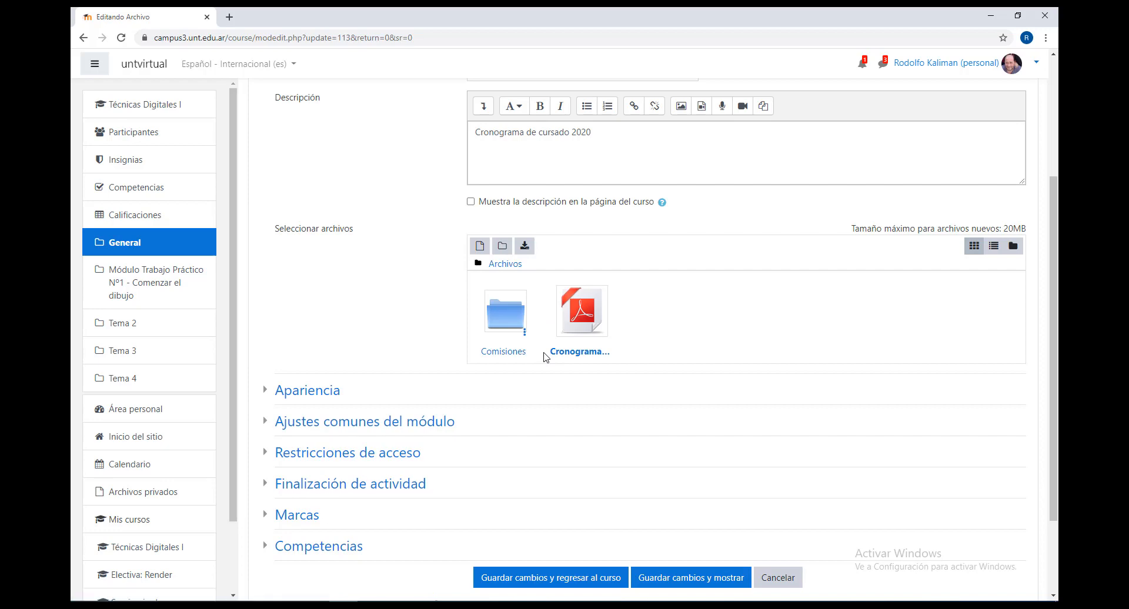
click(586, 310)
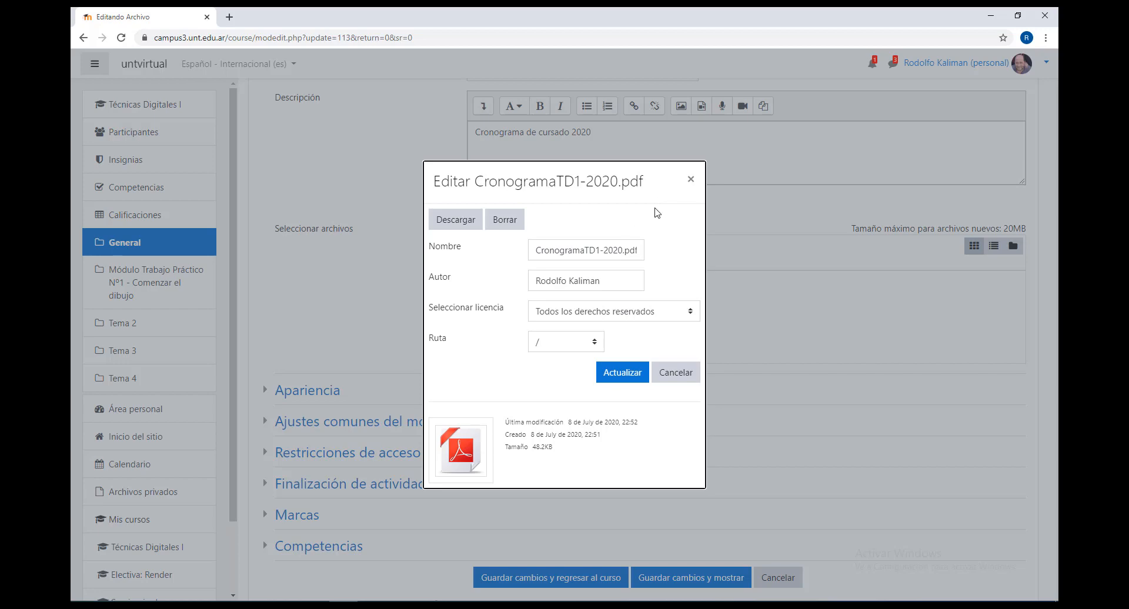
click(692, 182)
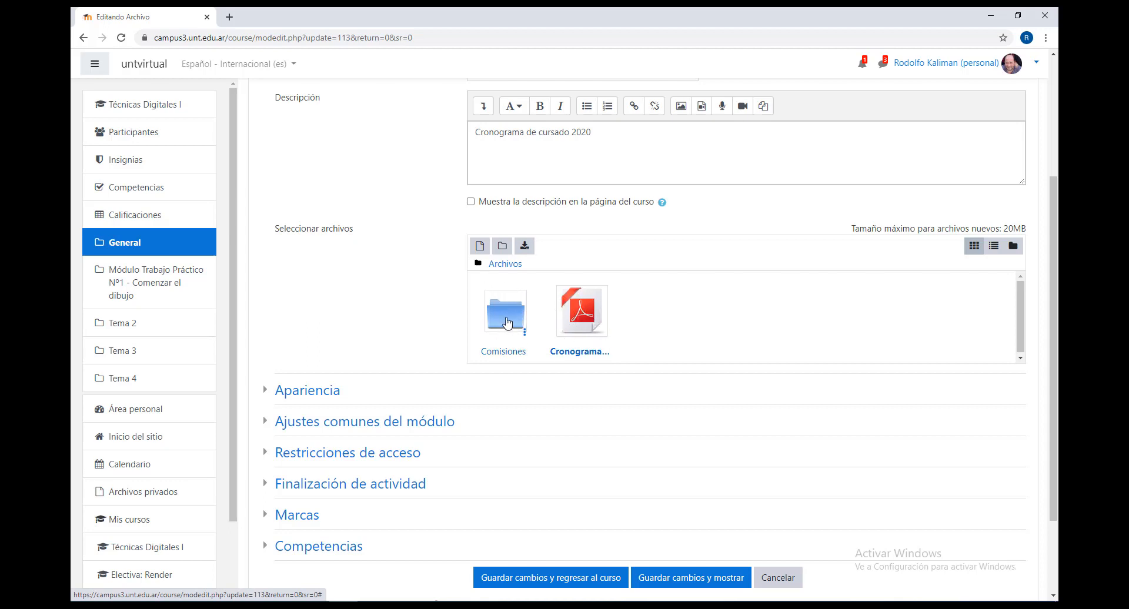
- Download all of the resource's files as a zip archive, and check the contents of the Comisiones folder
click(526, 248)
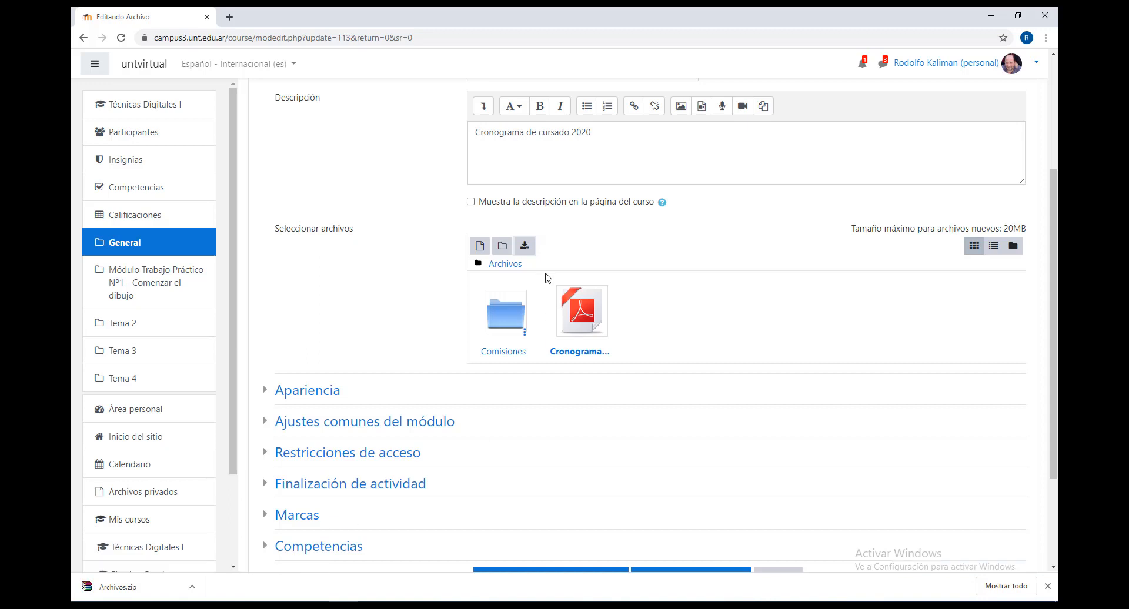
click(508, 318)
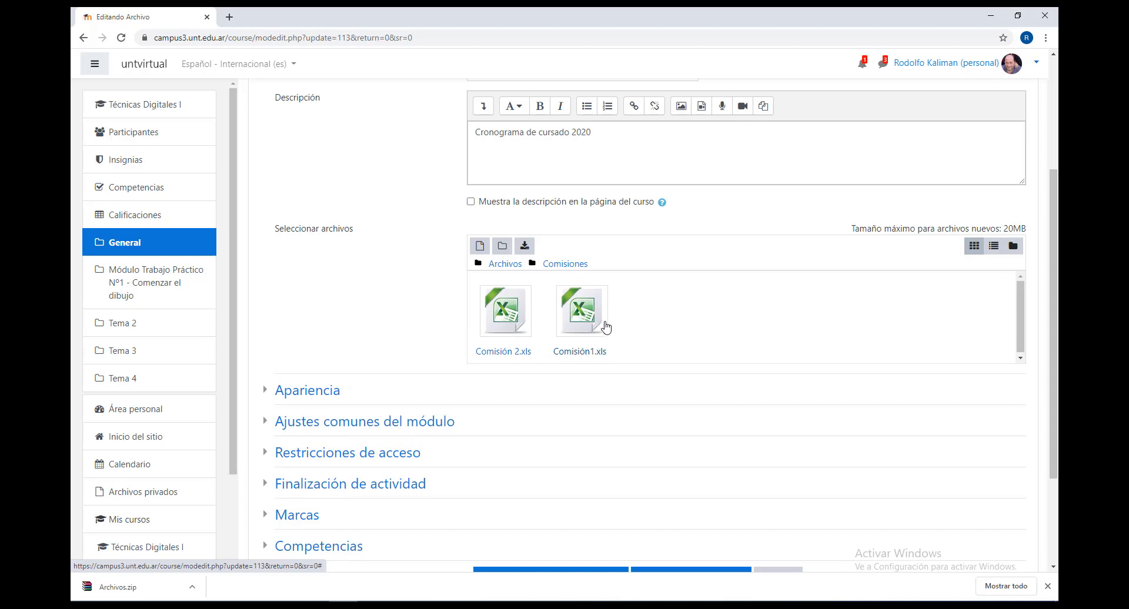
click(505, 264)
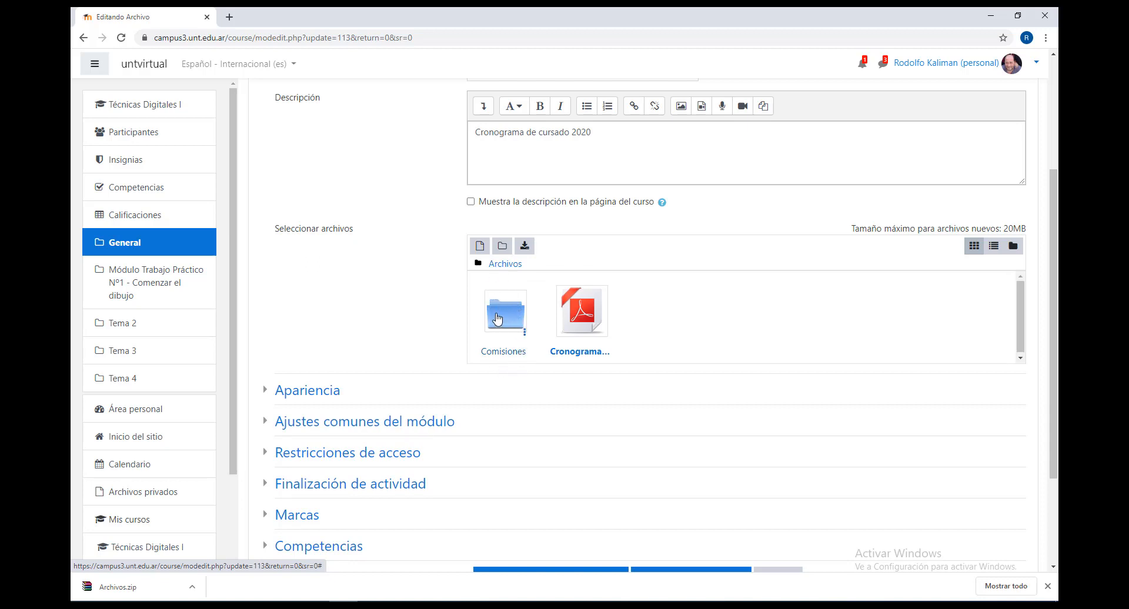
- Look over the options of the Comisiones folder, including its available paths, and close them without changes
click(525, 334)
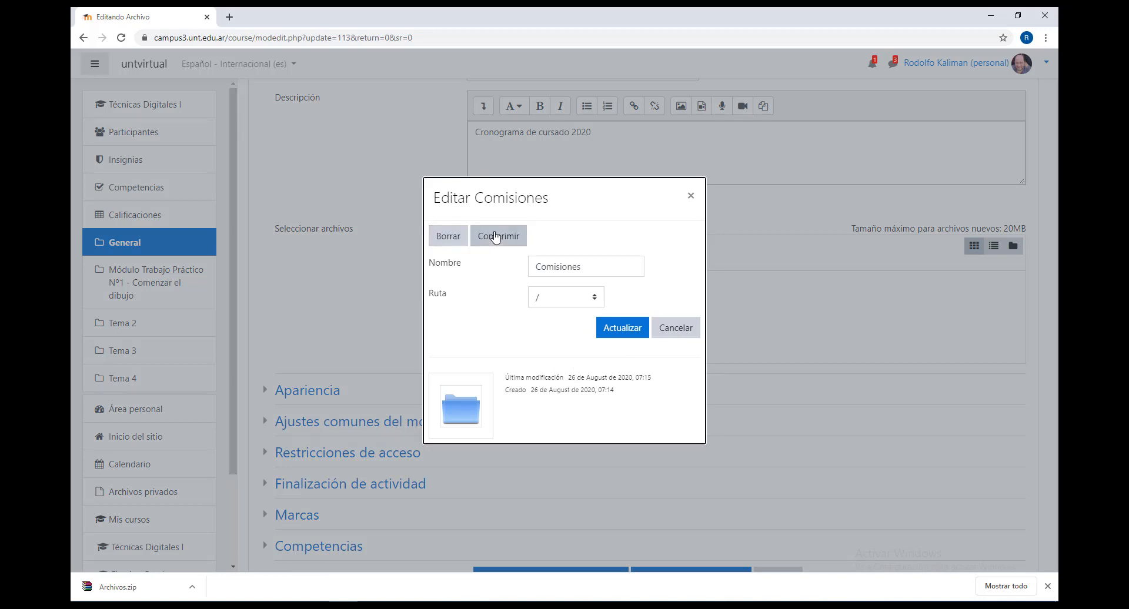
click(595, 301)
click(594, 300)
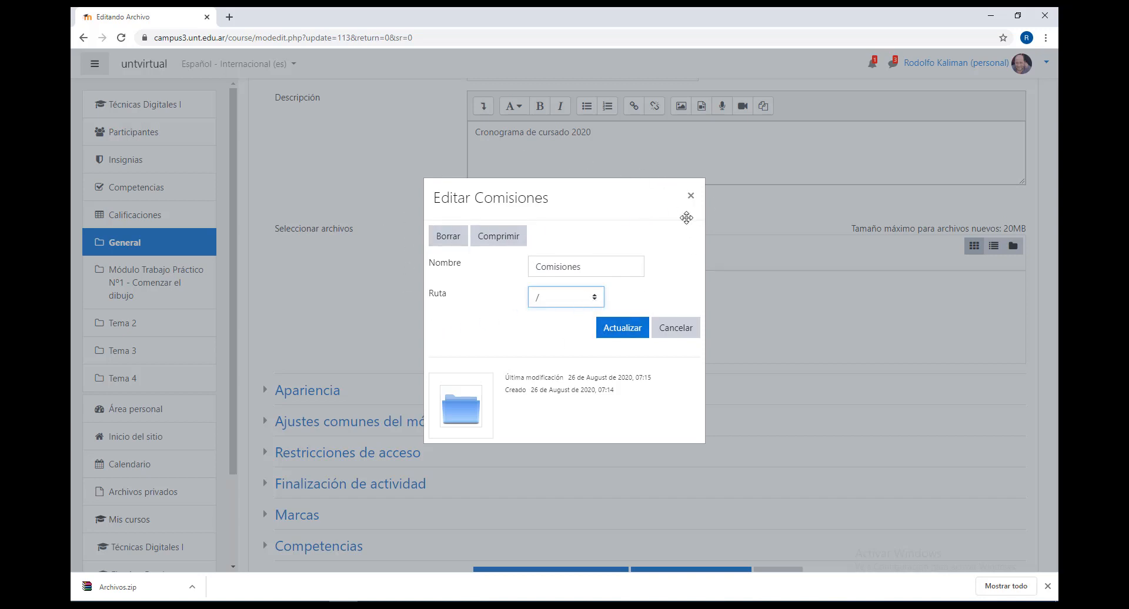
click(691, 196)
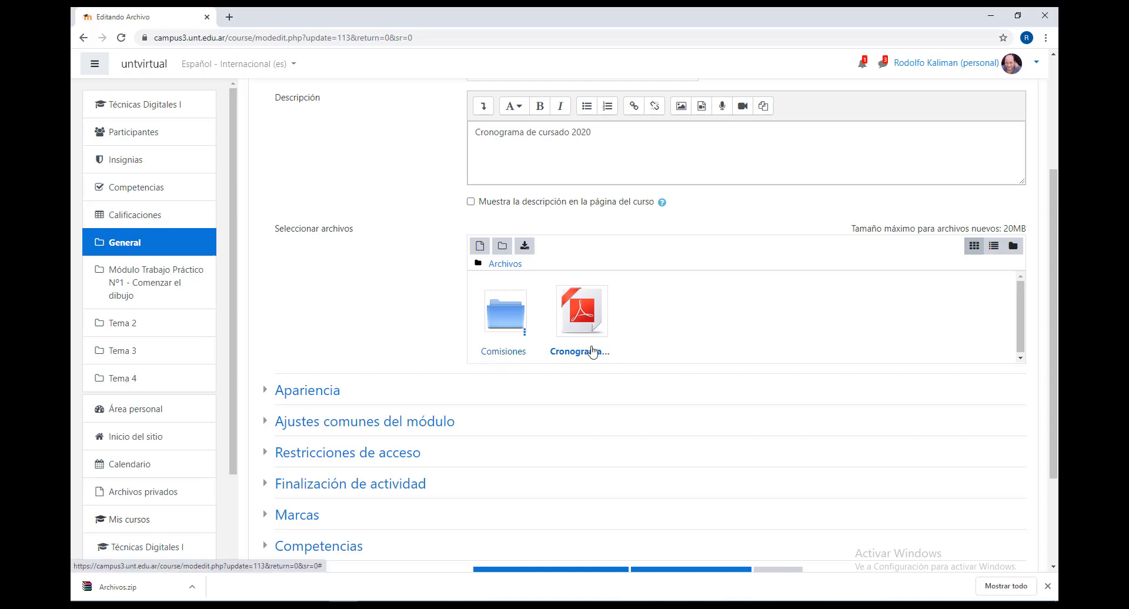
- Display the resource's files as a detailed list and as a folder tree, and save the resource, returning to the course
click(993, 247)
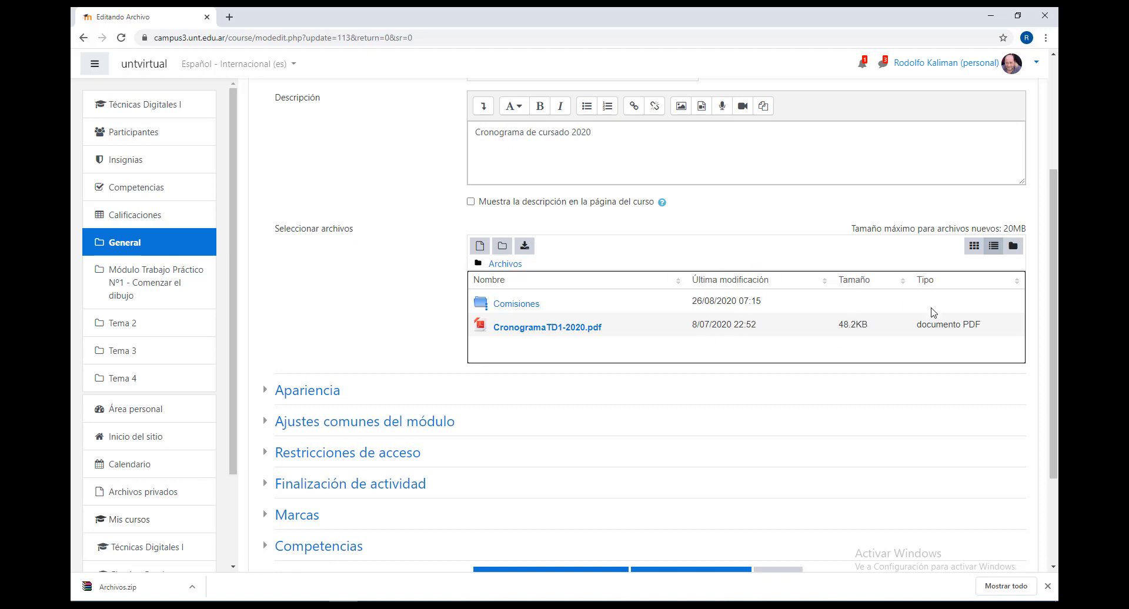
click(1012, 246)
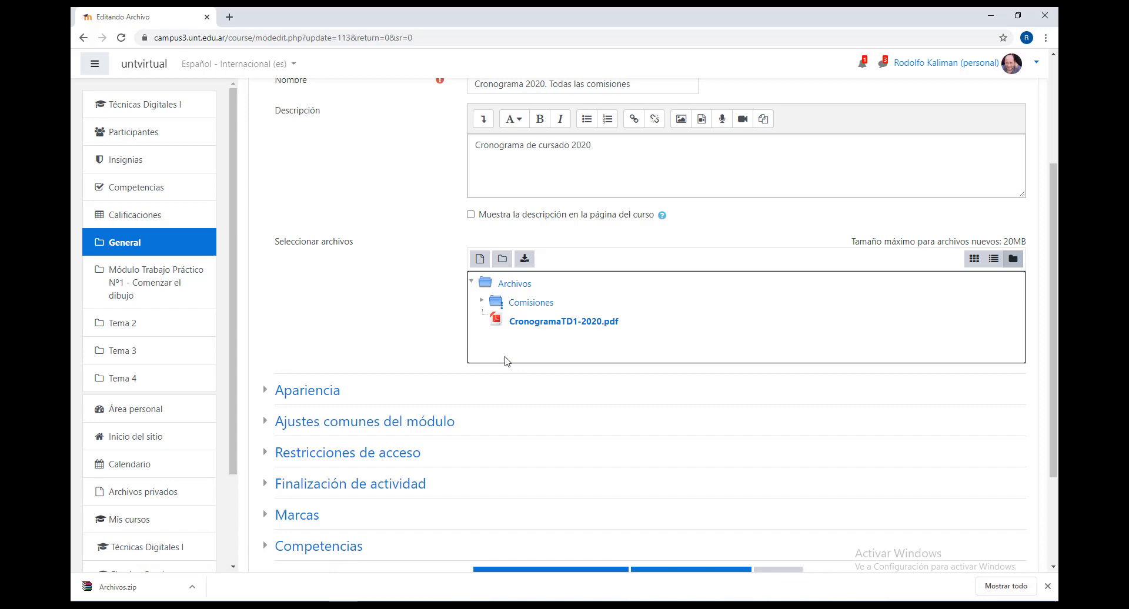
scroll(504, 367, down, 2)
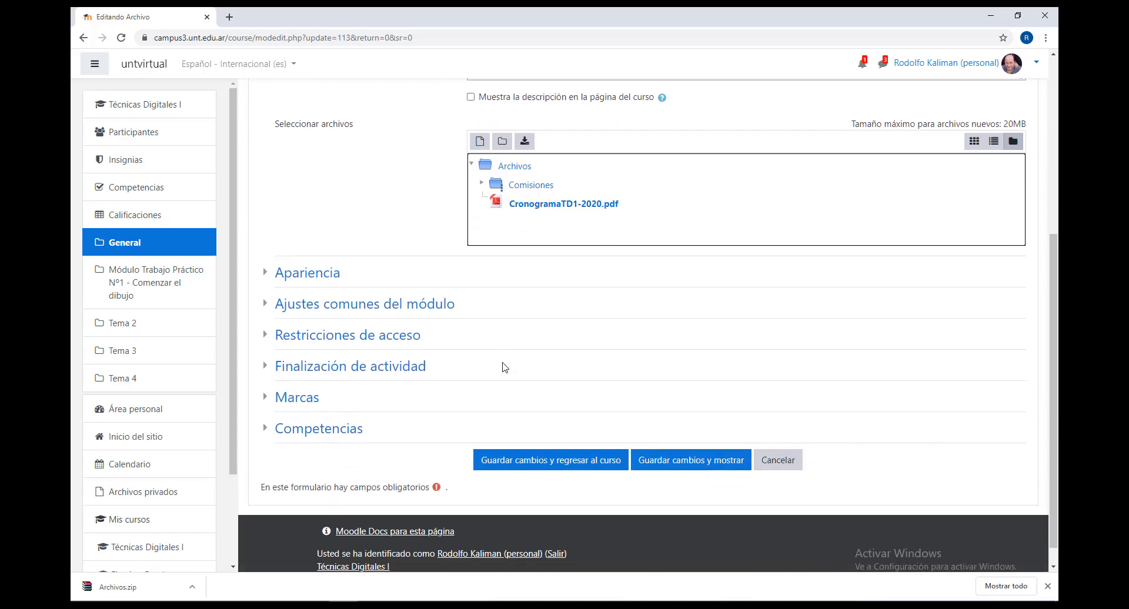
click(550, 461)
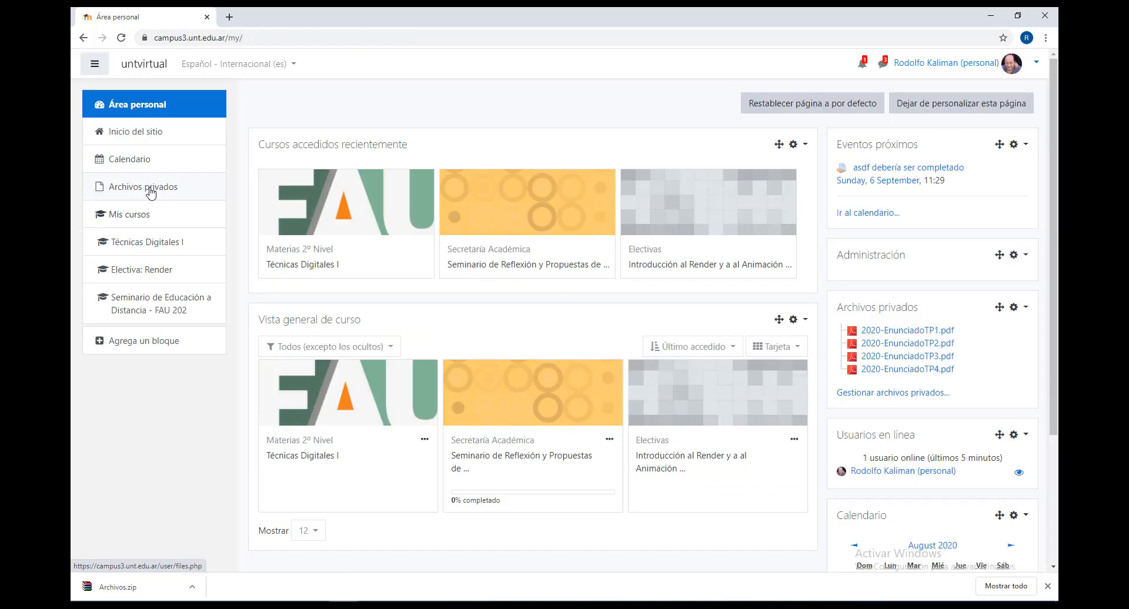
- Open the private files area in icon view and look over the file picker's upload form, closing it without uploading
click(150, 192)
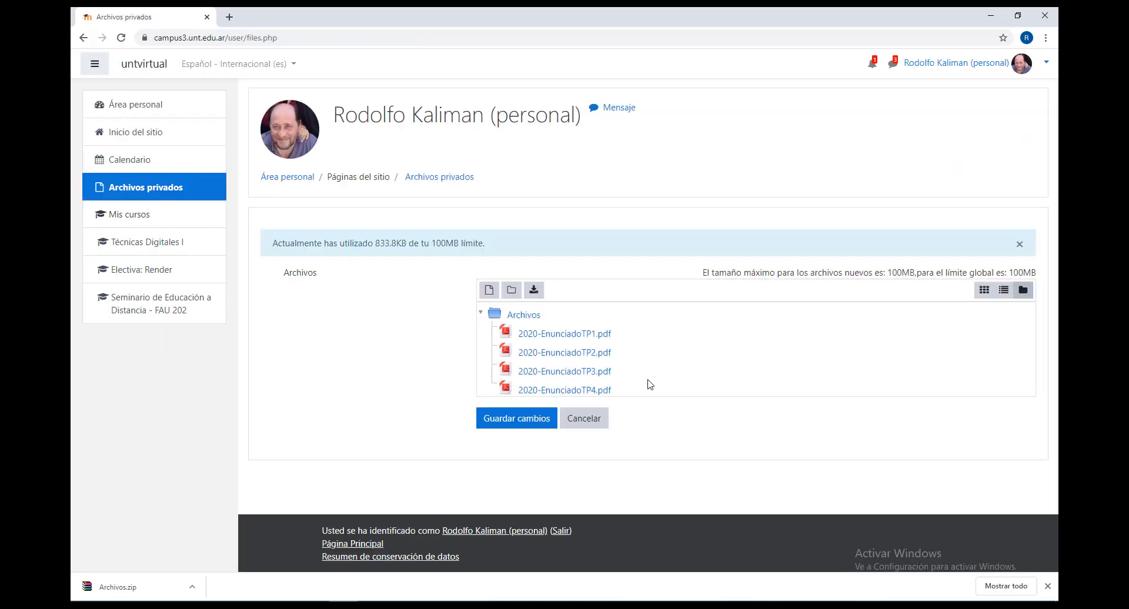
click(983, 290)
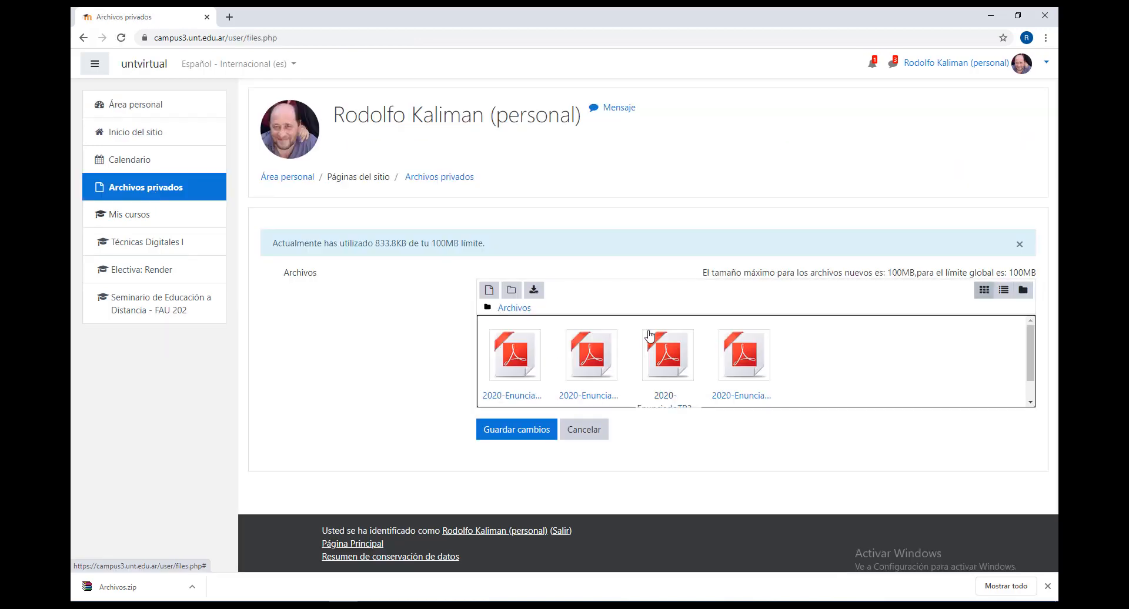
click(488, 291)
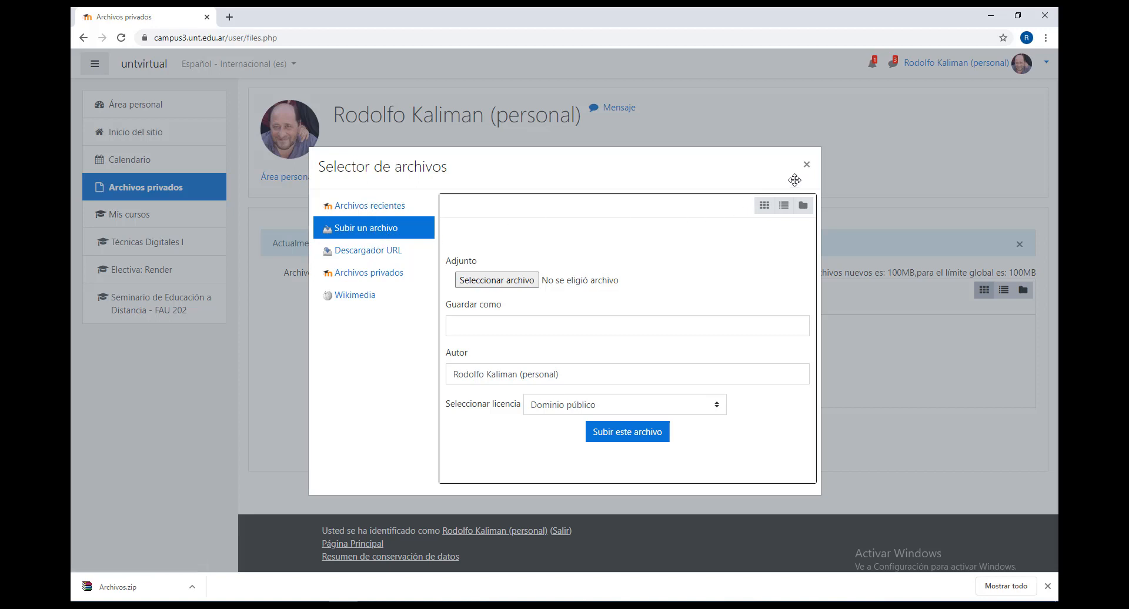
click(807, 167)
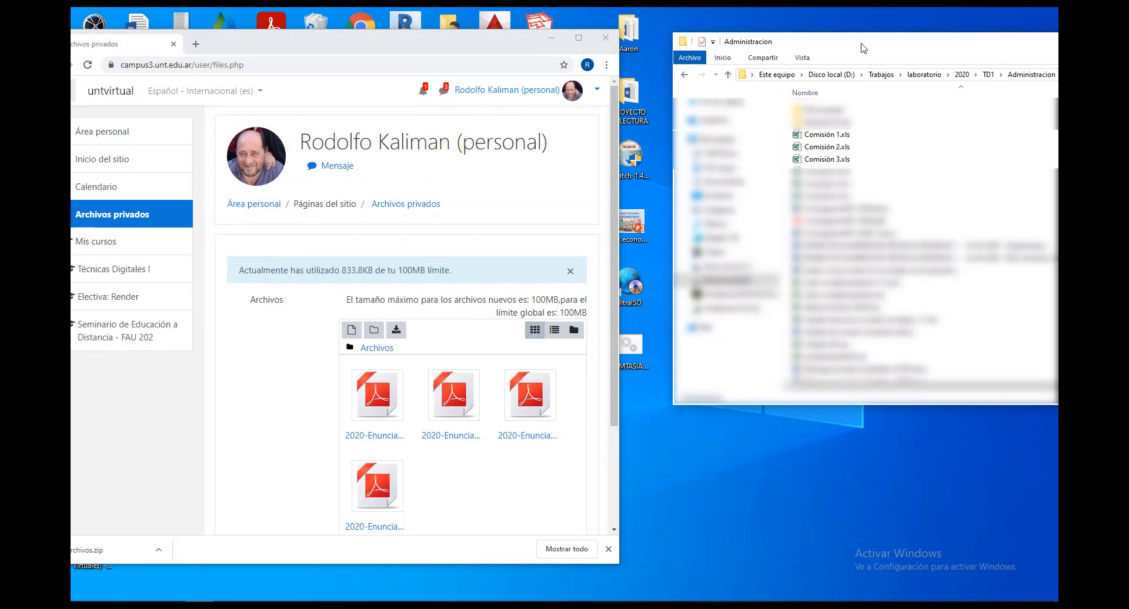
- Add "Comisión 1.xls", "Comisión 2.xls" and "Comisión 3.xls" together from the computer's Administracion folder to the private files
click(827, 136)
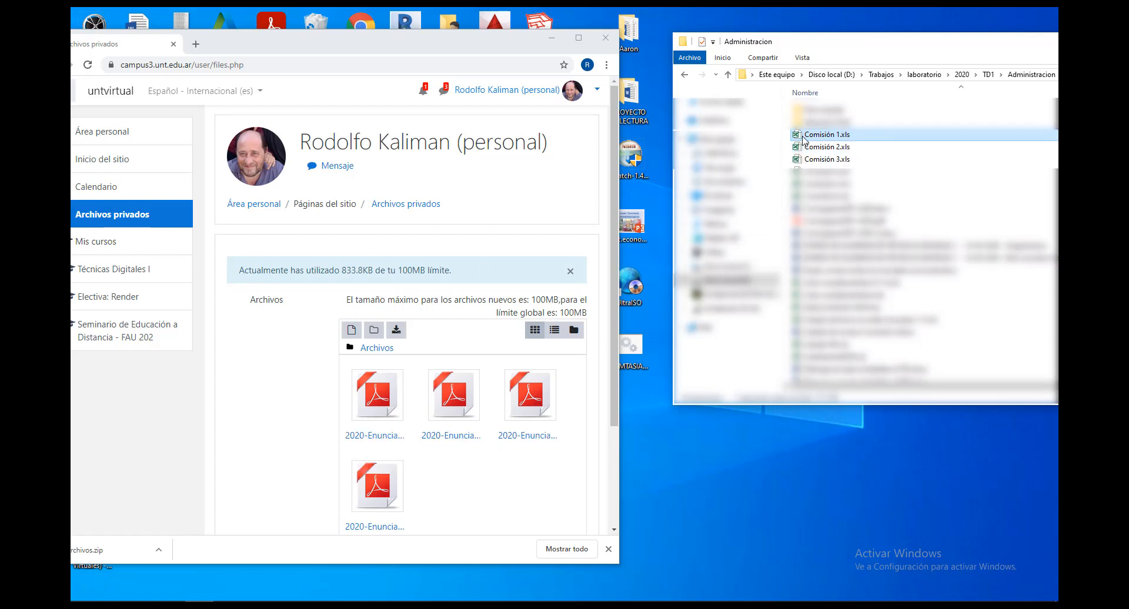
shift+click(814, 161)
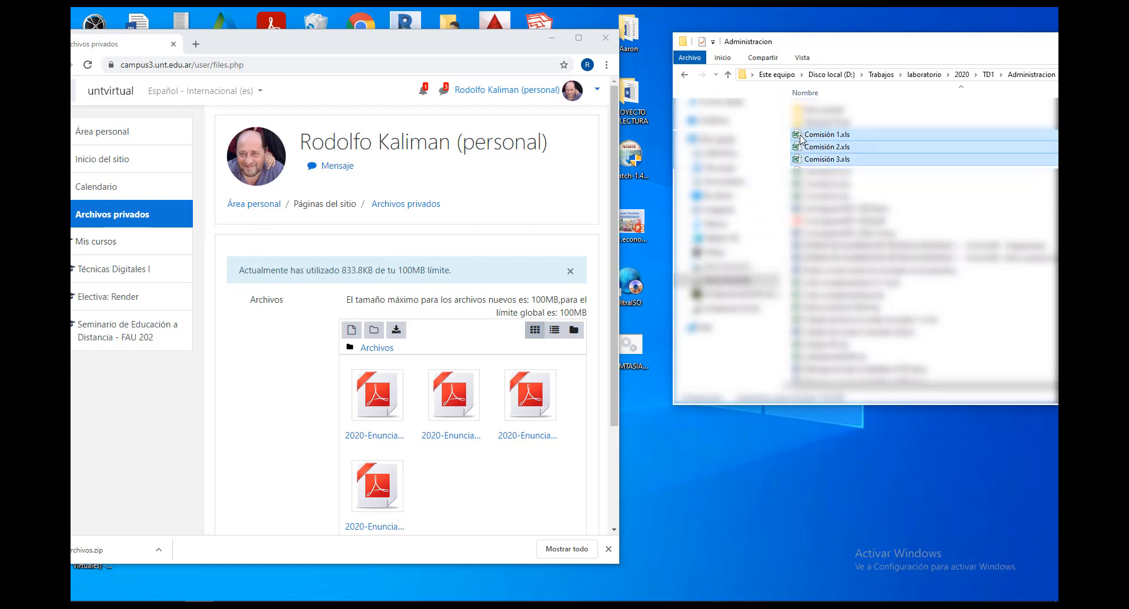
drag(801, 140, 458, 472)
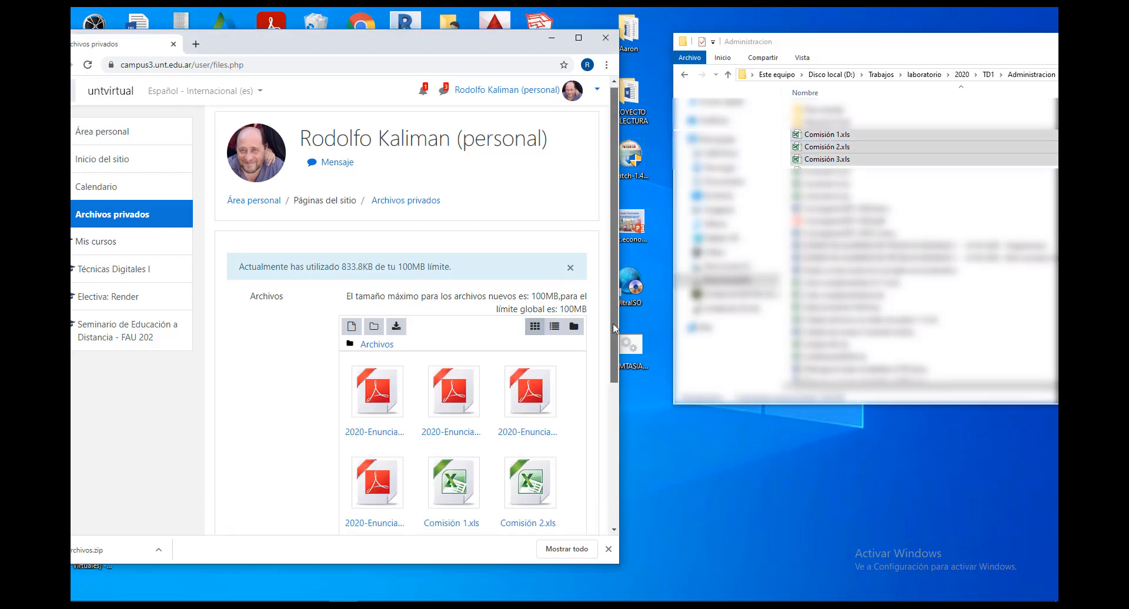
scroll(608, 408, down, 2)
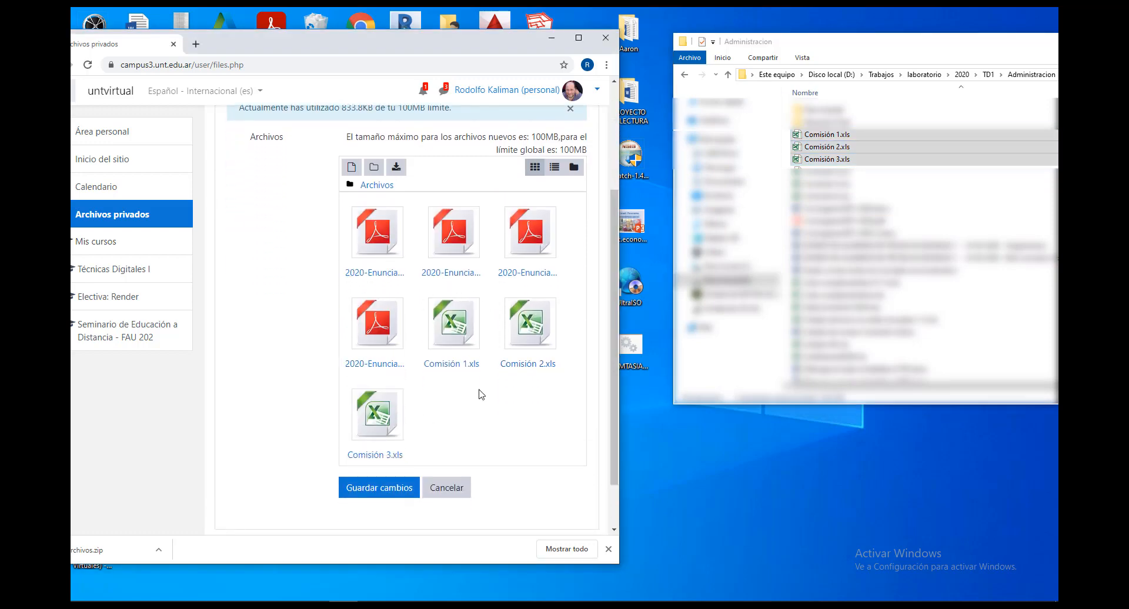